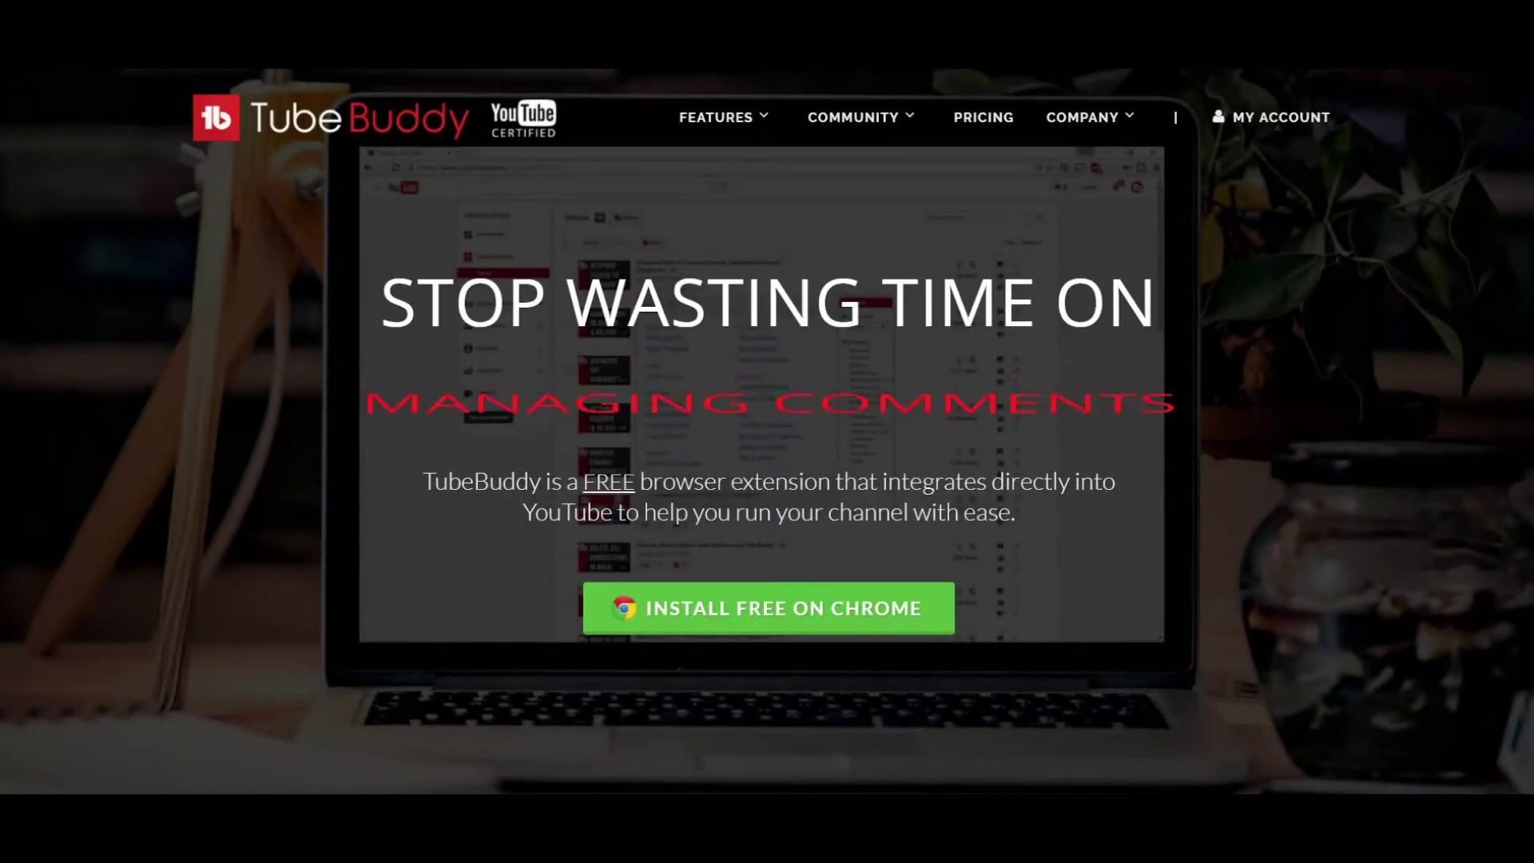
Step: Scroll down to the video title and copy it
scroll(767, 431, down, 5)
scroll(767, 461, down, 3)
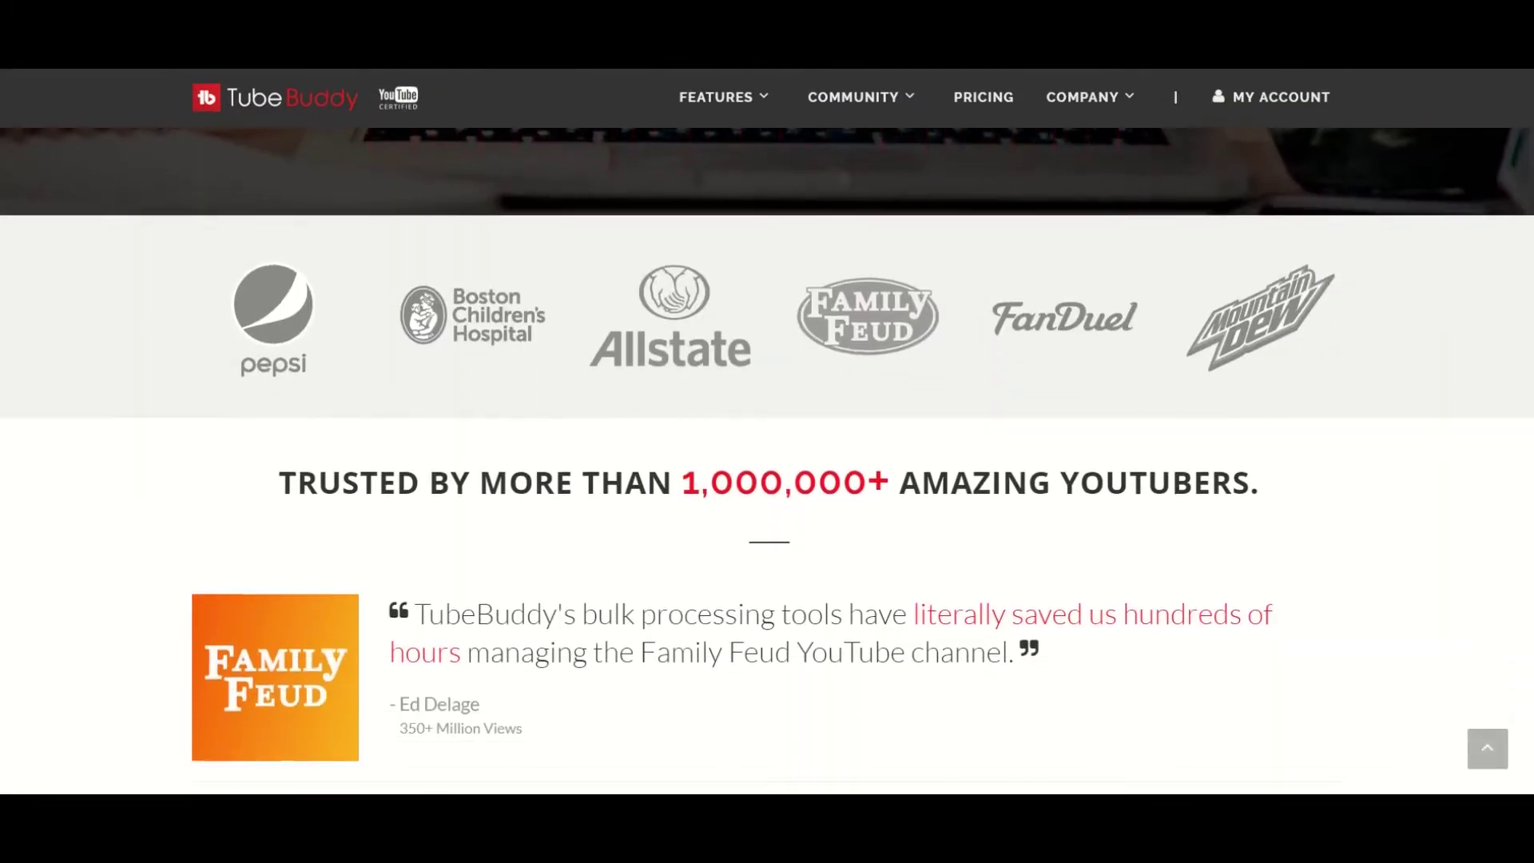
scroll(767, 461, down, 6)
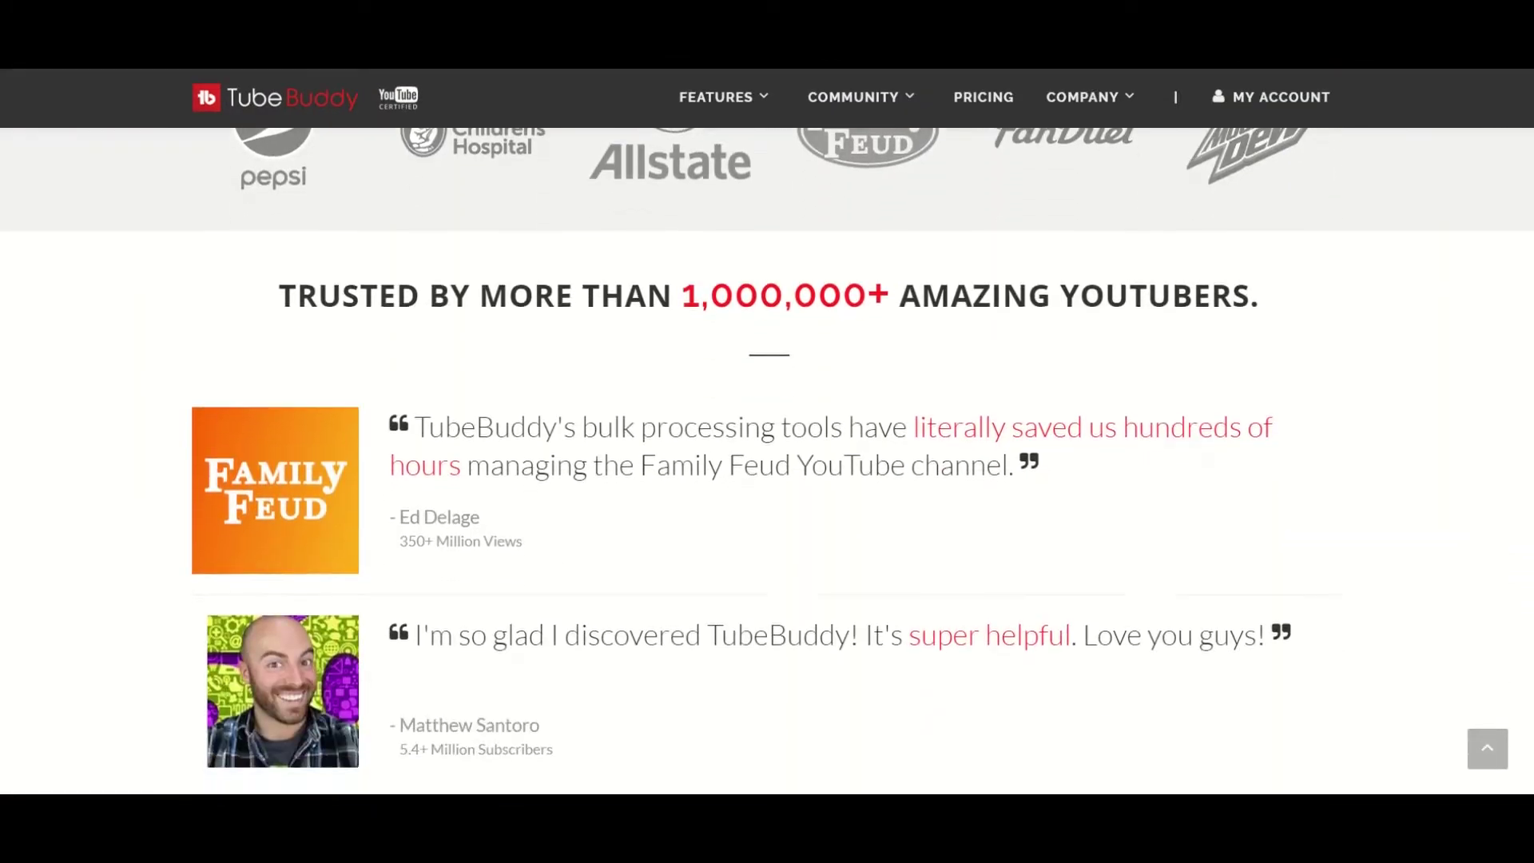
scroll(767, 461, down, 7)
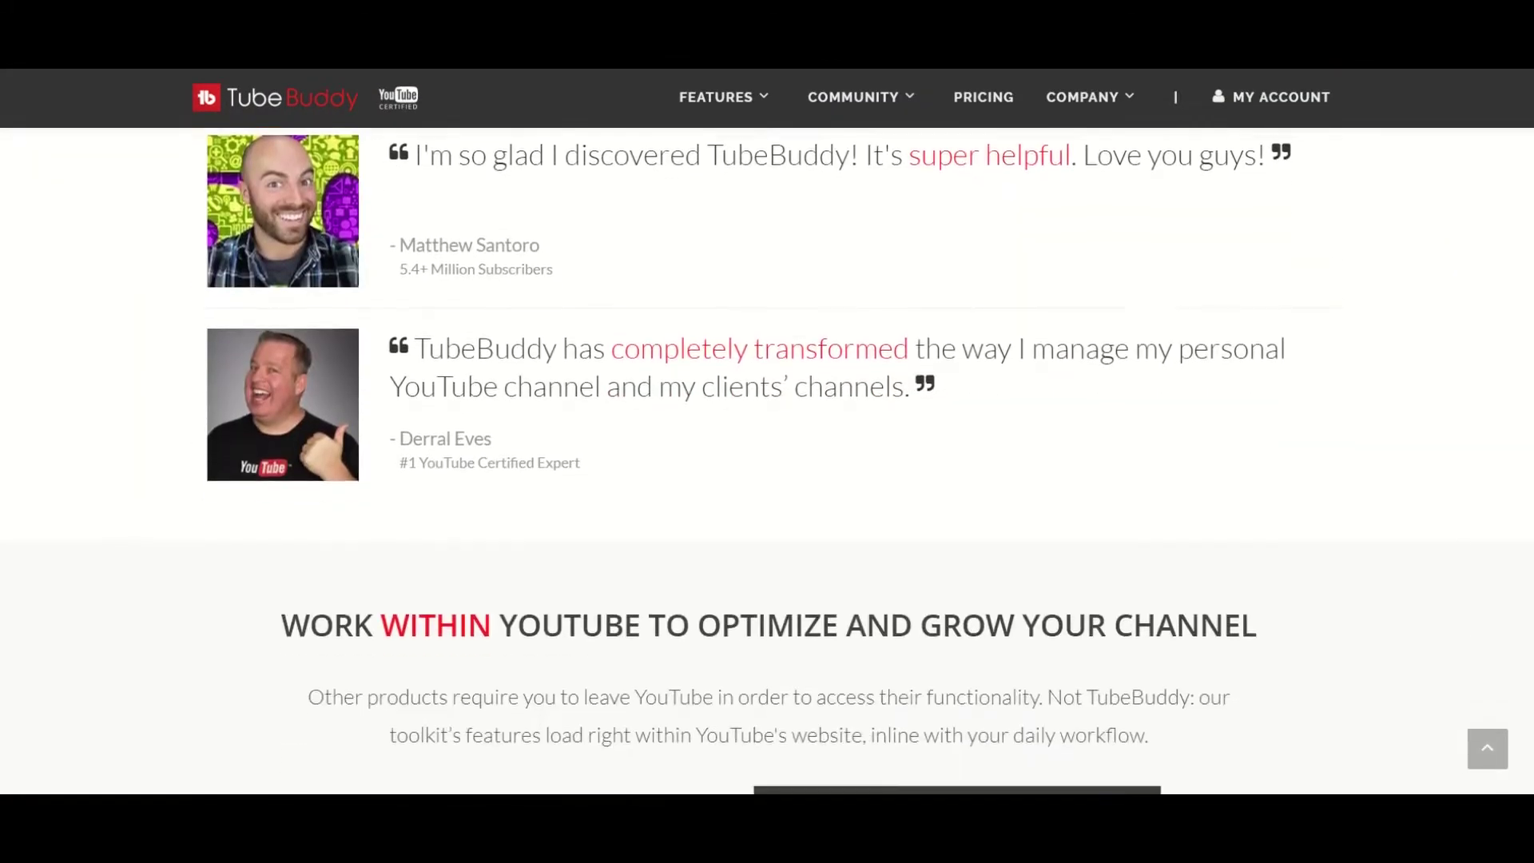
scroll(767, 461, down, 6)
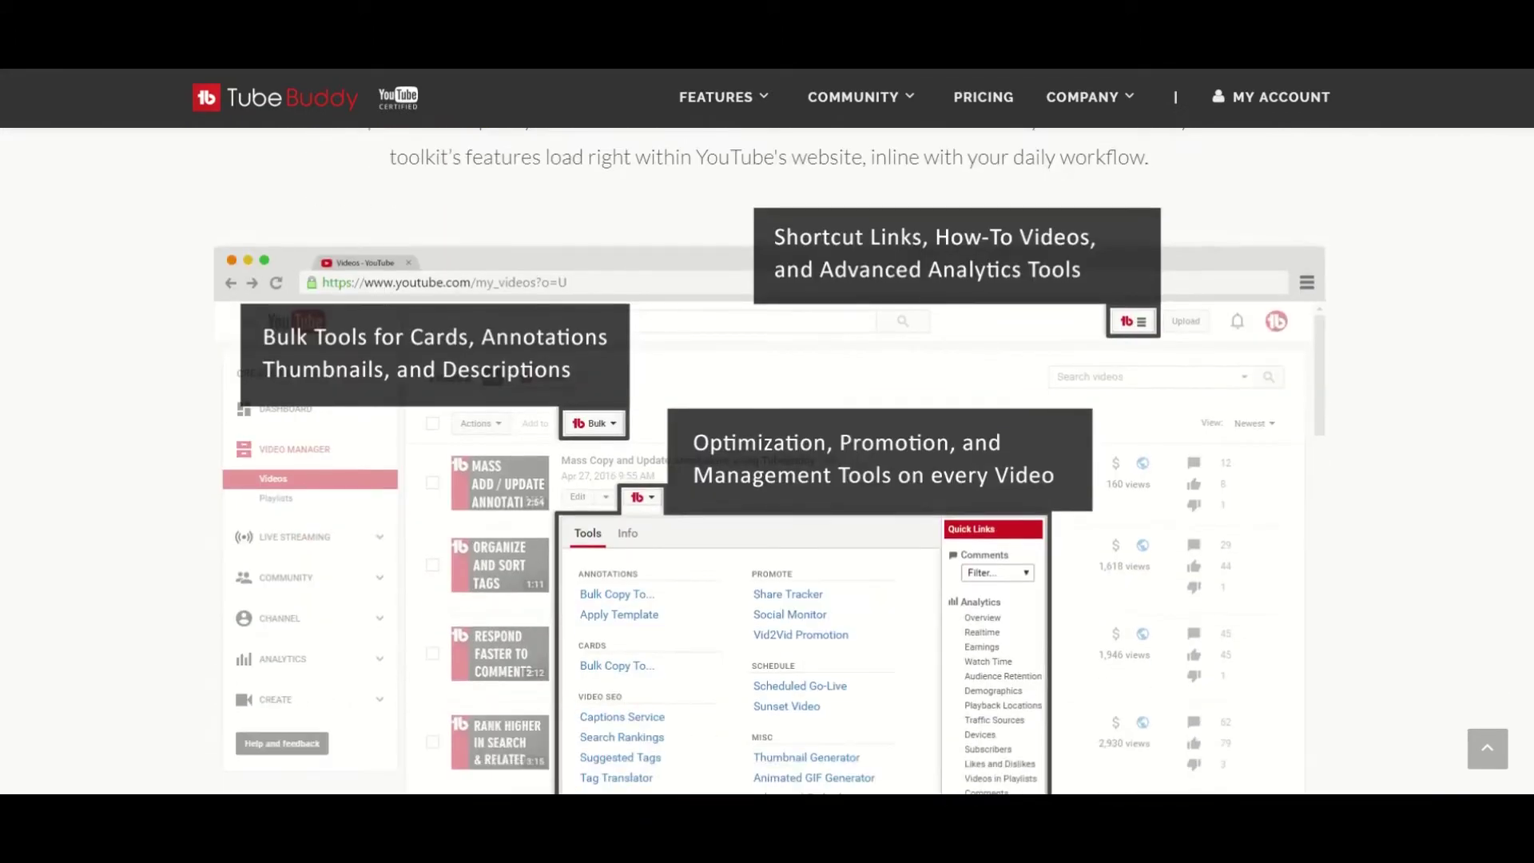
scroll(767, 461, down, 6)
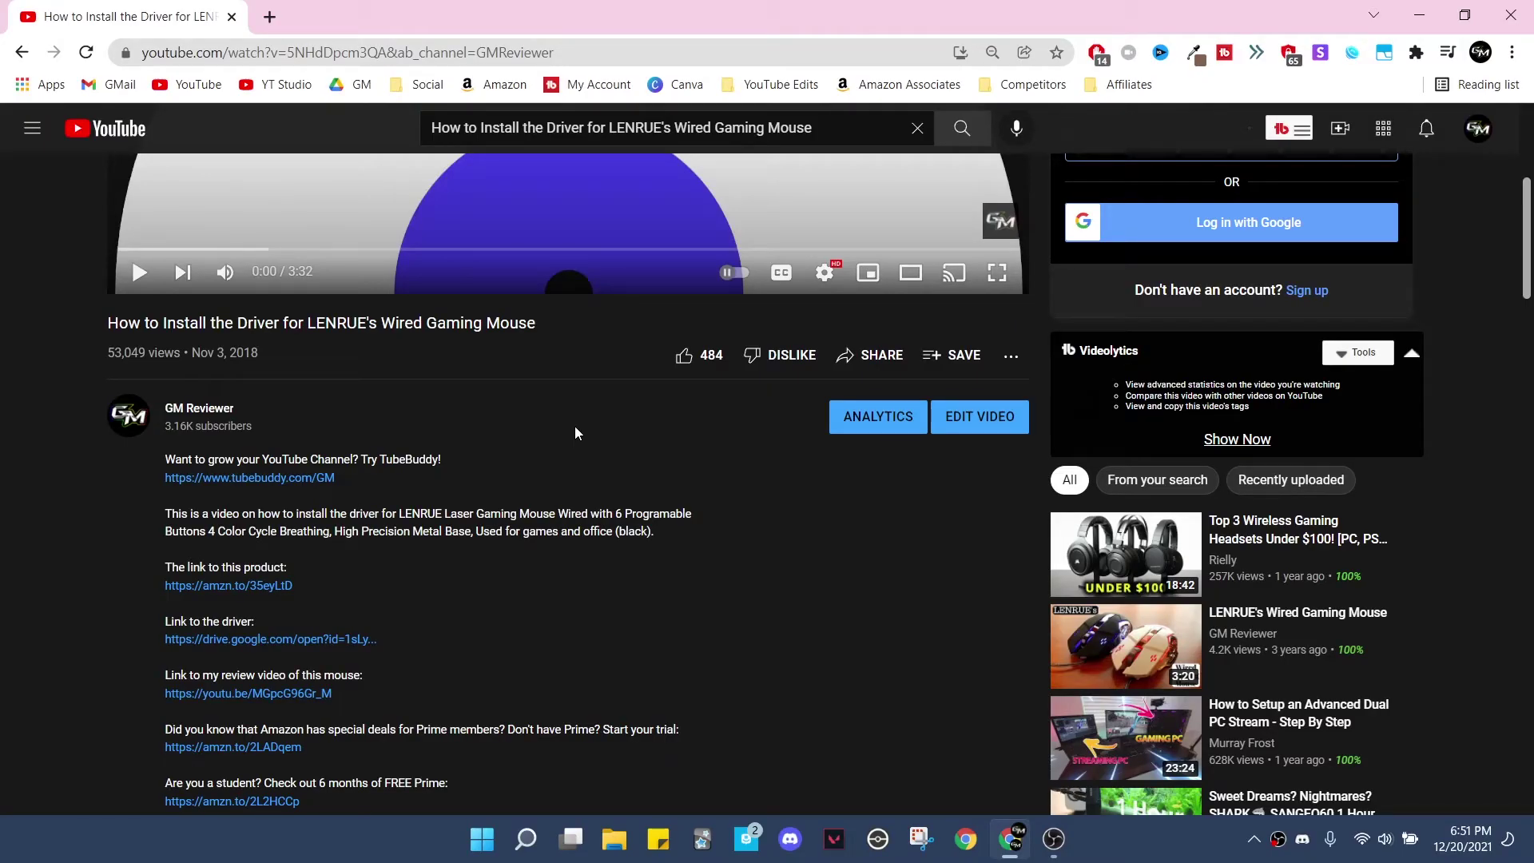
drag(114, 324, 535, 324)
right_click(483, 331)
click(528, 347)
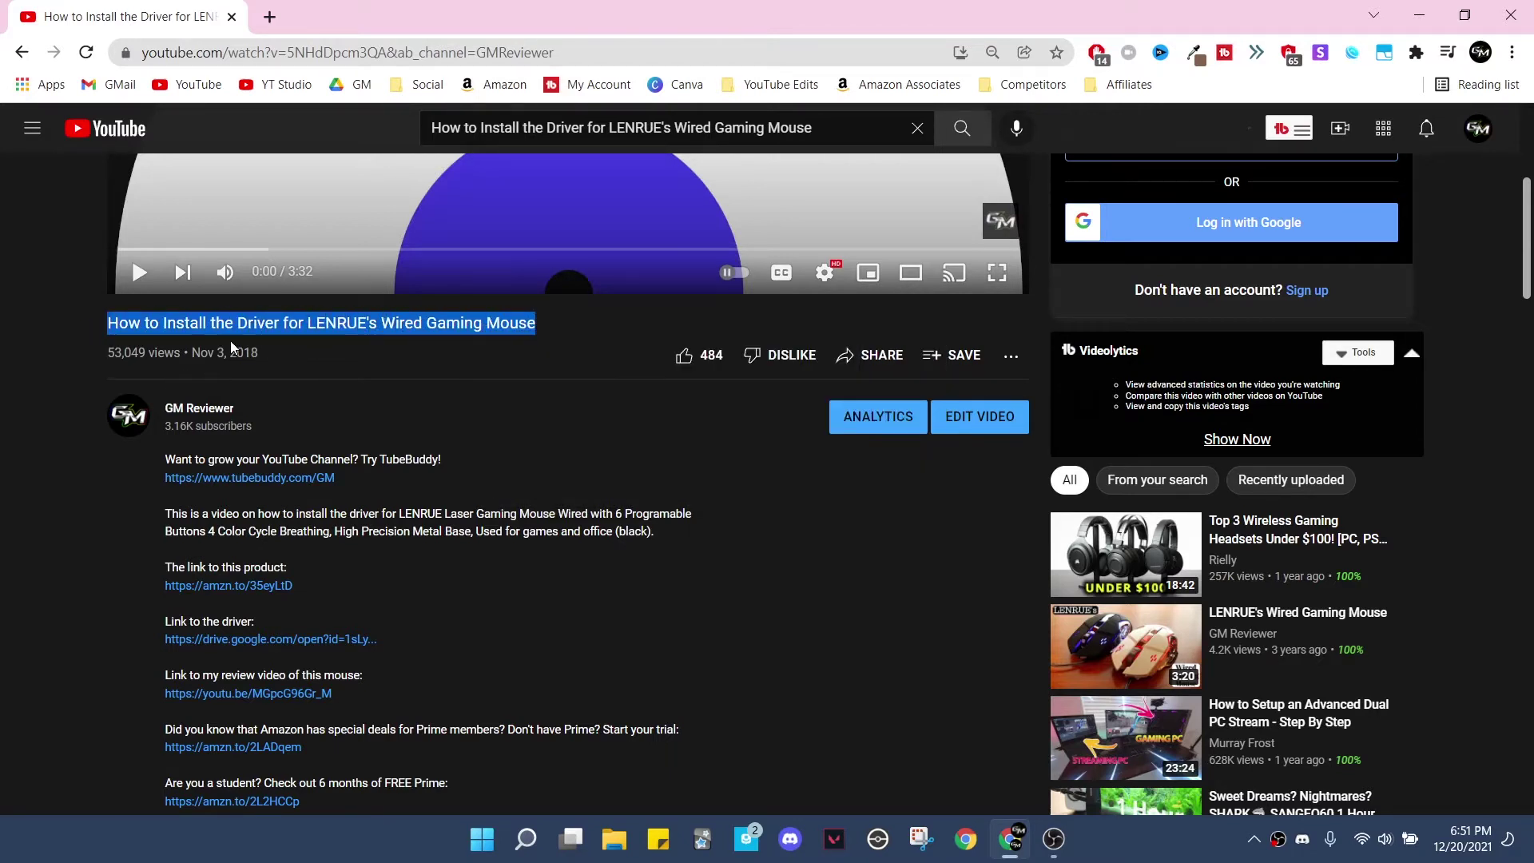
click(92, 324)
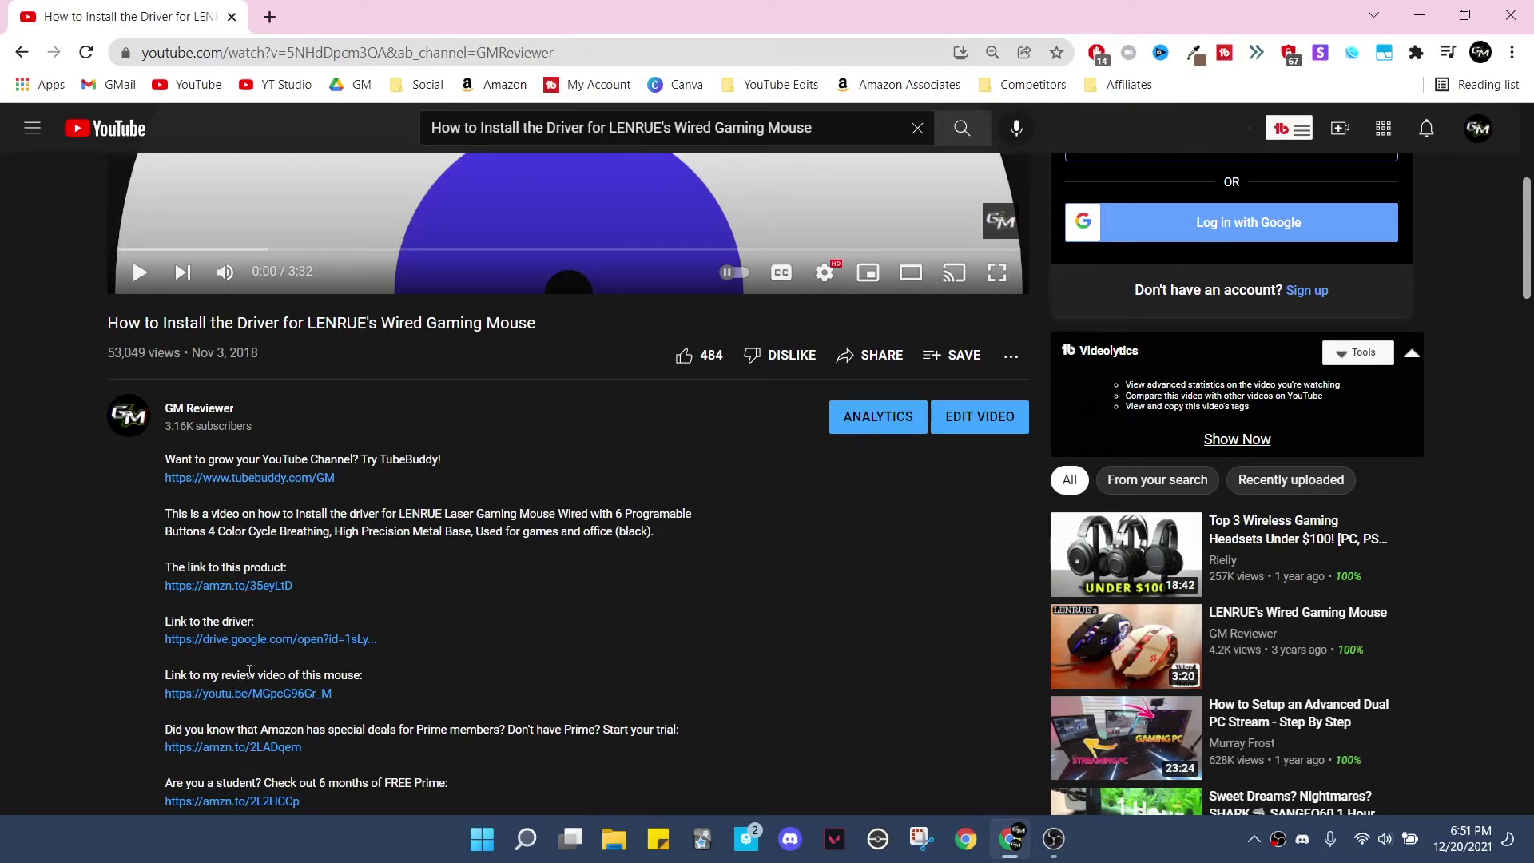
Step: Scroll through the comments, highlighting those asking where to download the driver
scroll(95, 688, down, 5)
scroll(93, 679, down, 6)
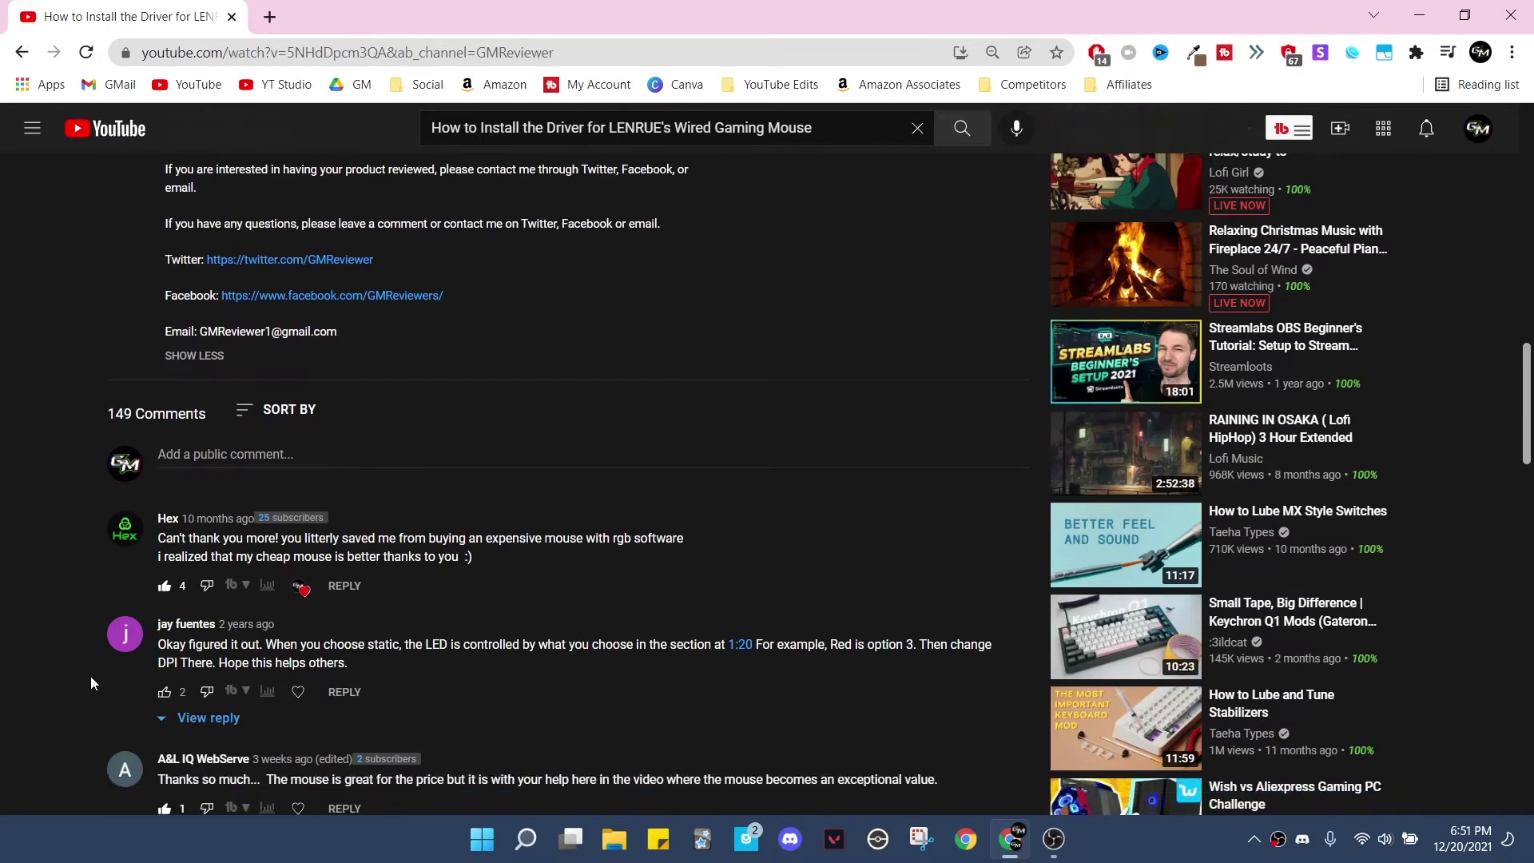
scroll(174, 566, down, 1)
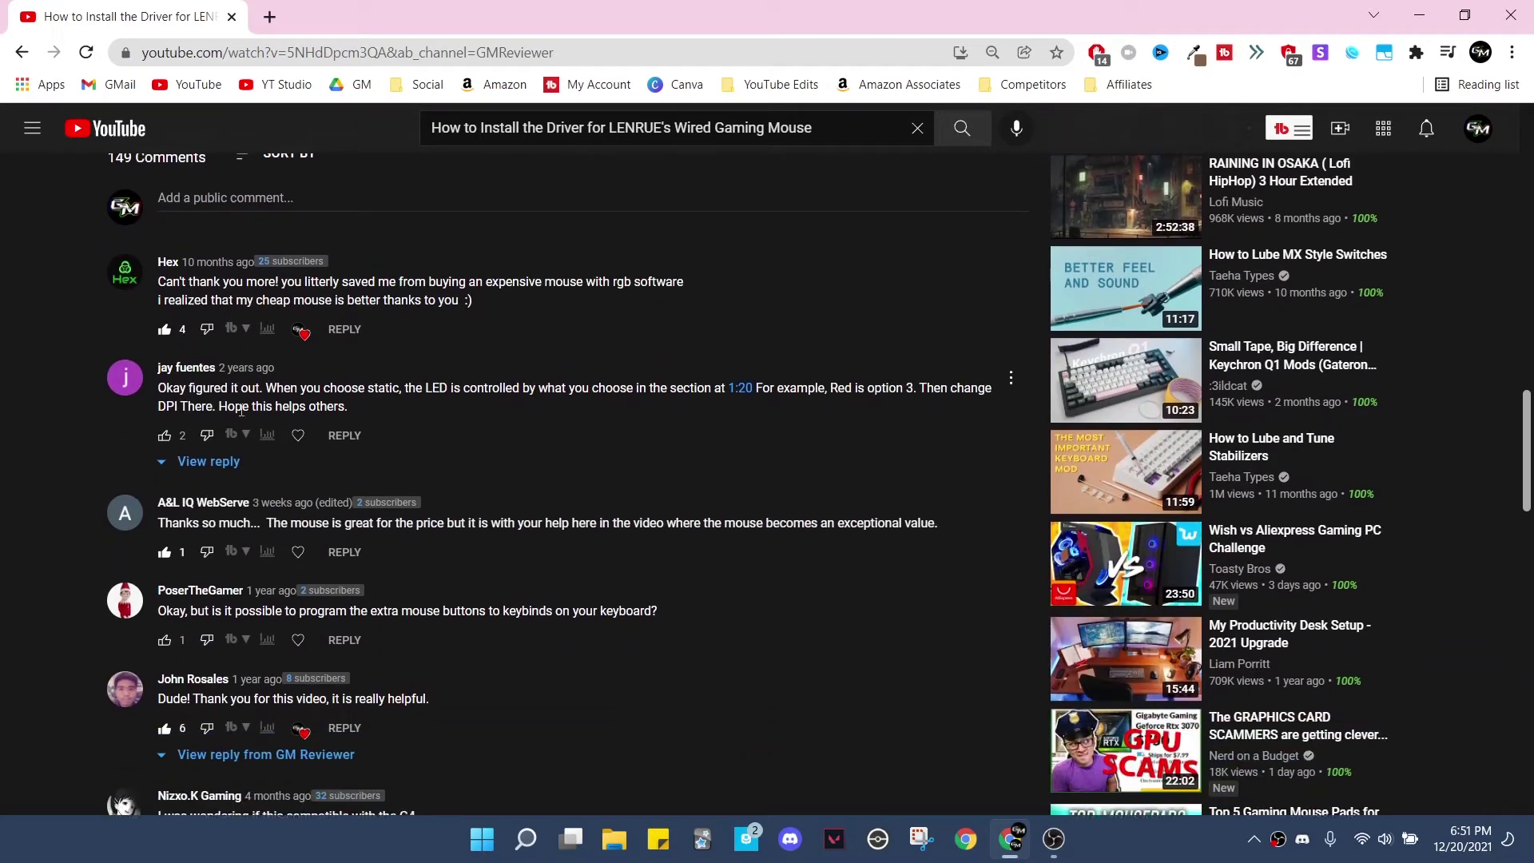
scroll(464, 634, down, 2)
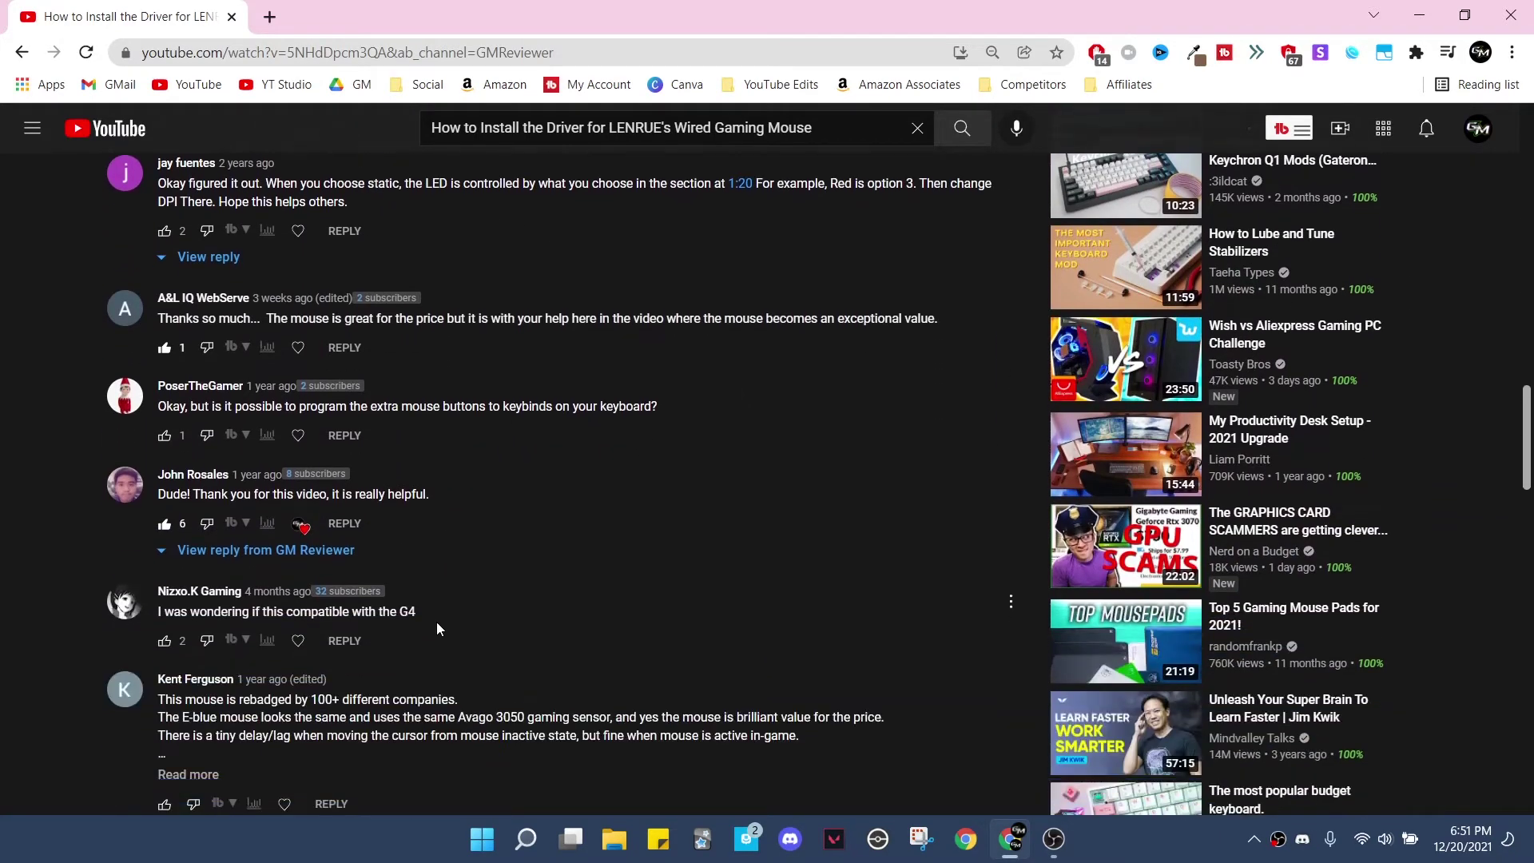
scroll(436, 544, down, 2)
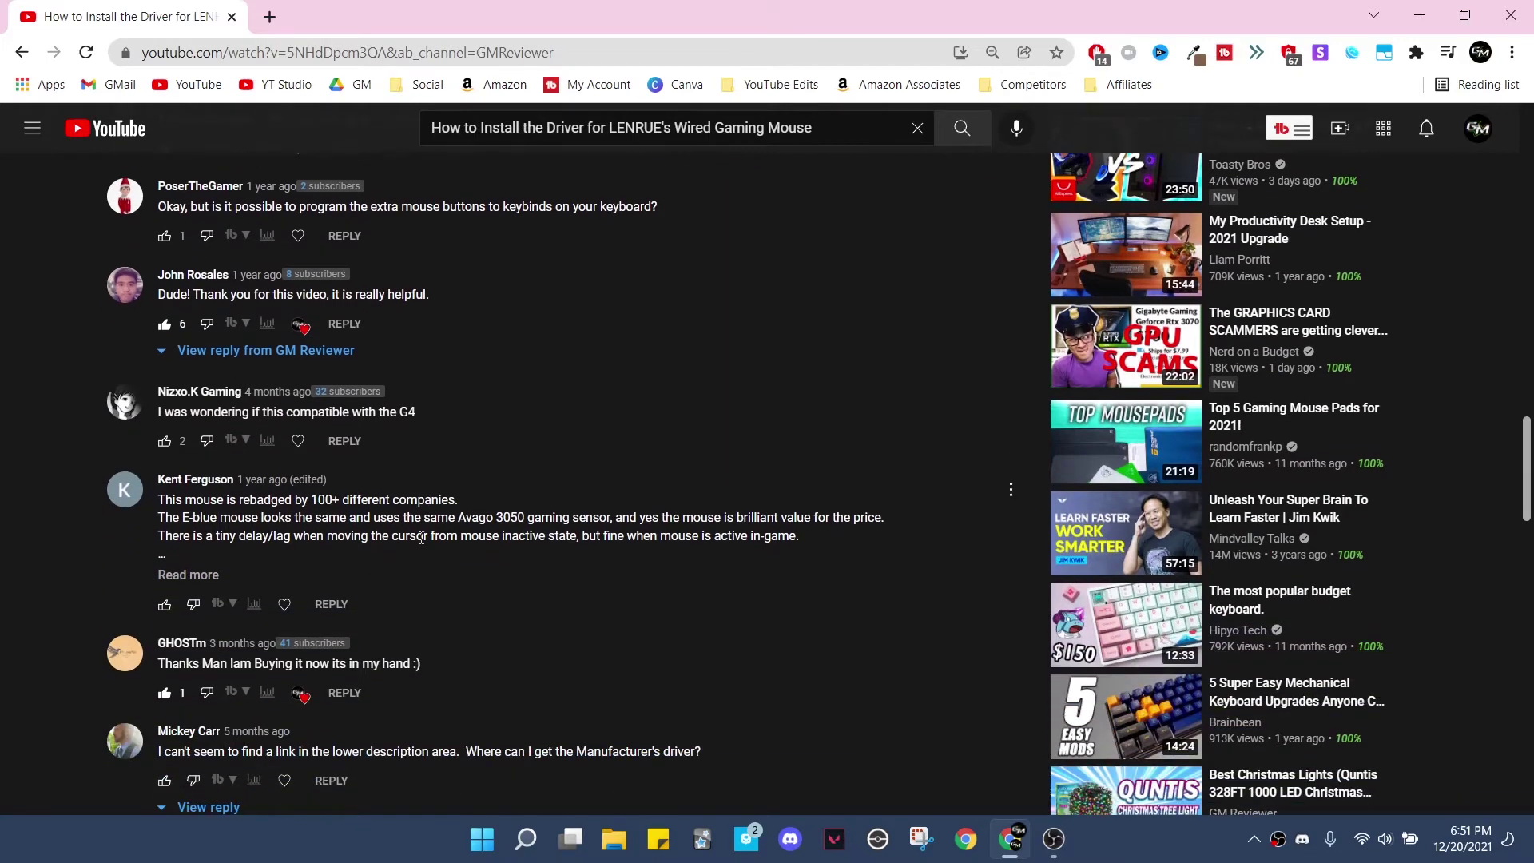
scroll(422, 534, down, 2)
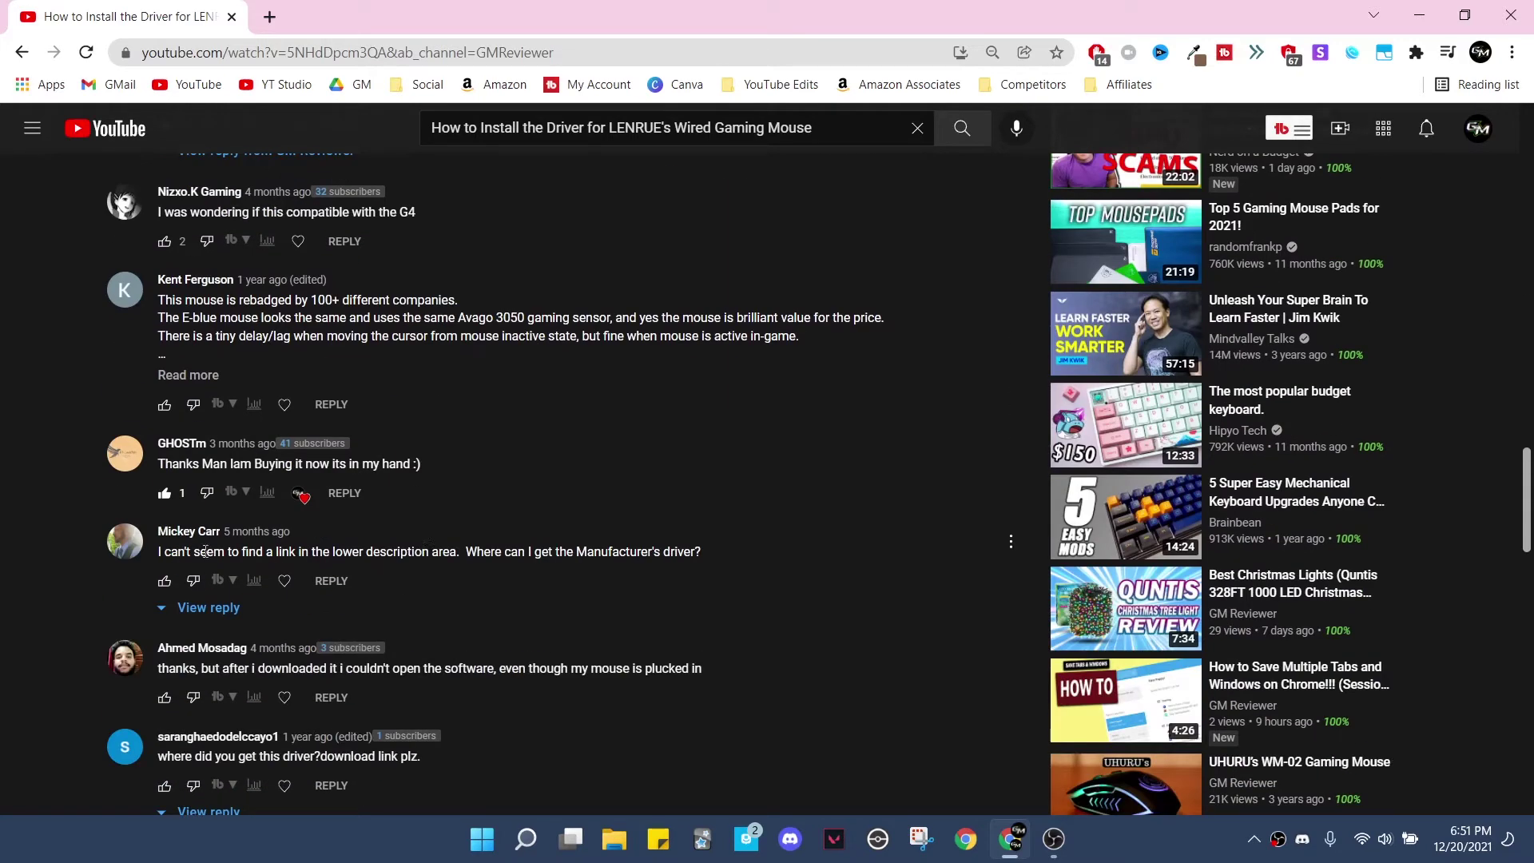
drag(170, 552, 452, 550)
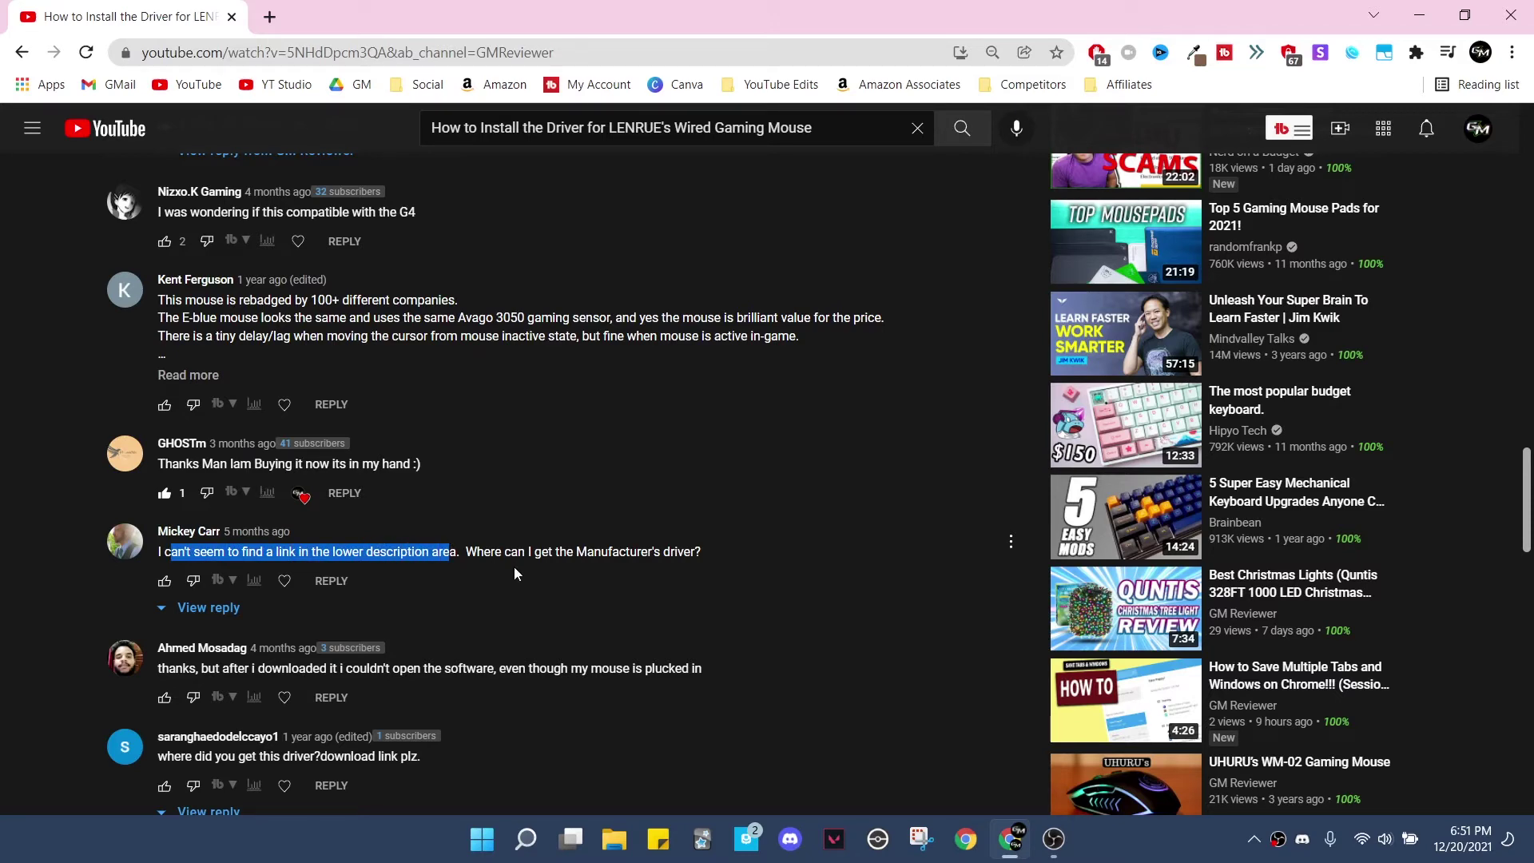
scroll(518, 558, down, 3)
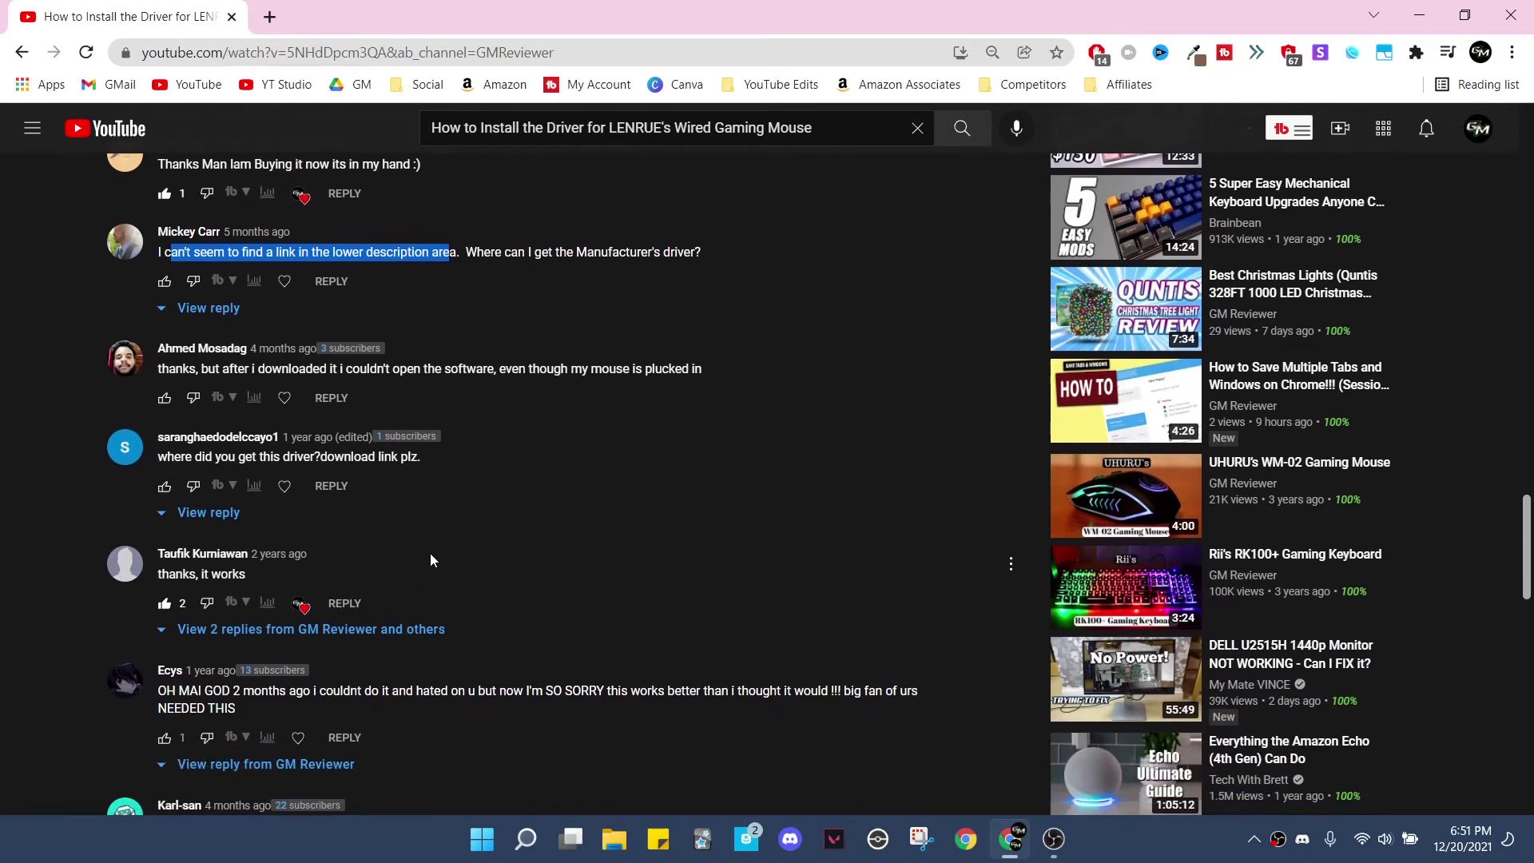
drag(159, 459, 419, 458)
scroll(240, 631, down, 2)
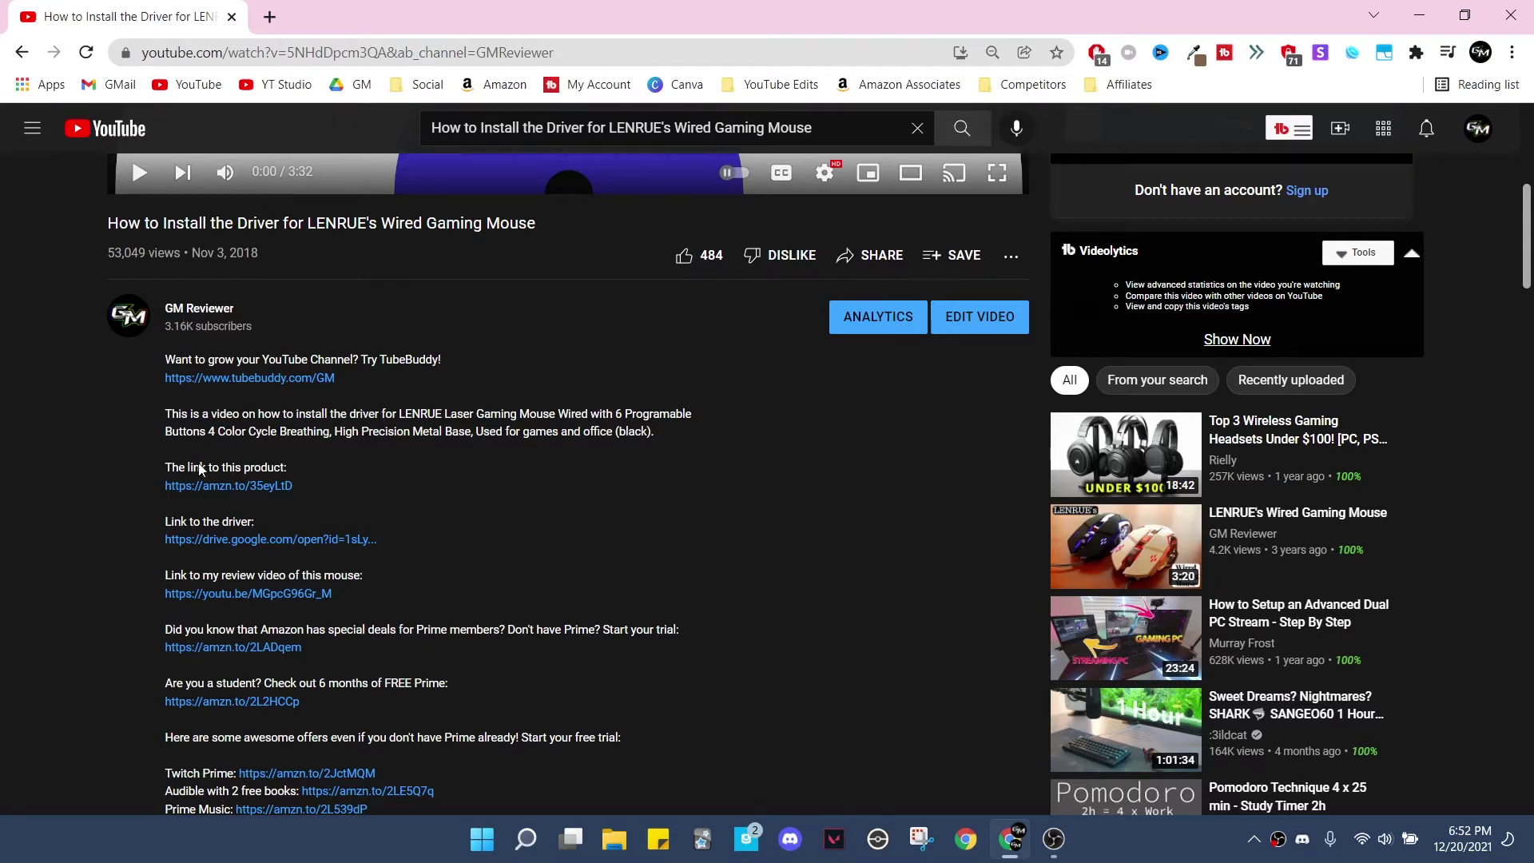
Step: Find the driver link, save Macro software.zip into Downloads, and open it
drag(164, 522, 254, 522)
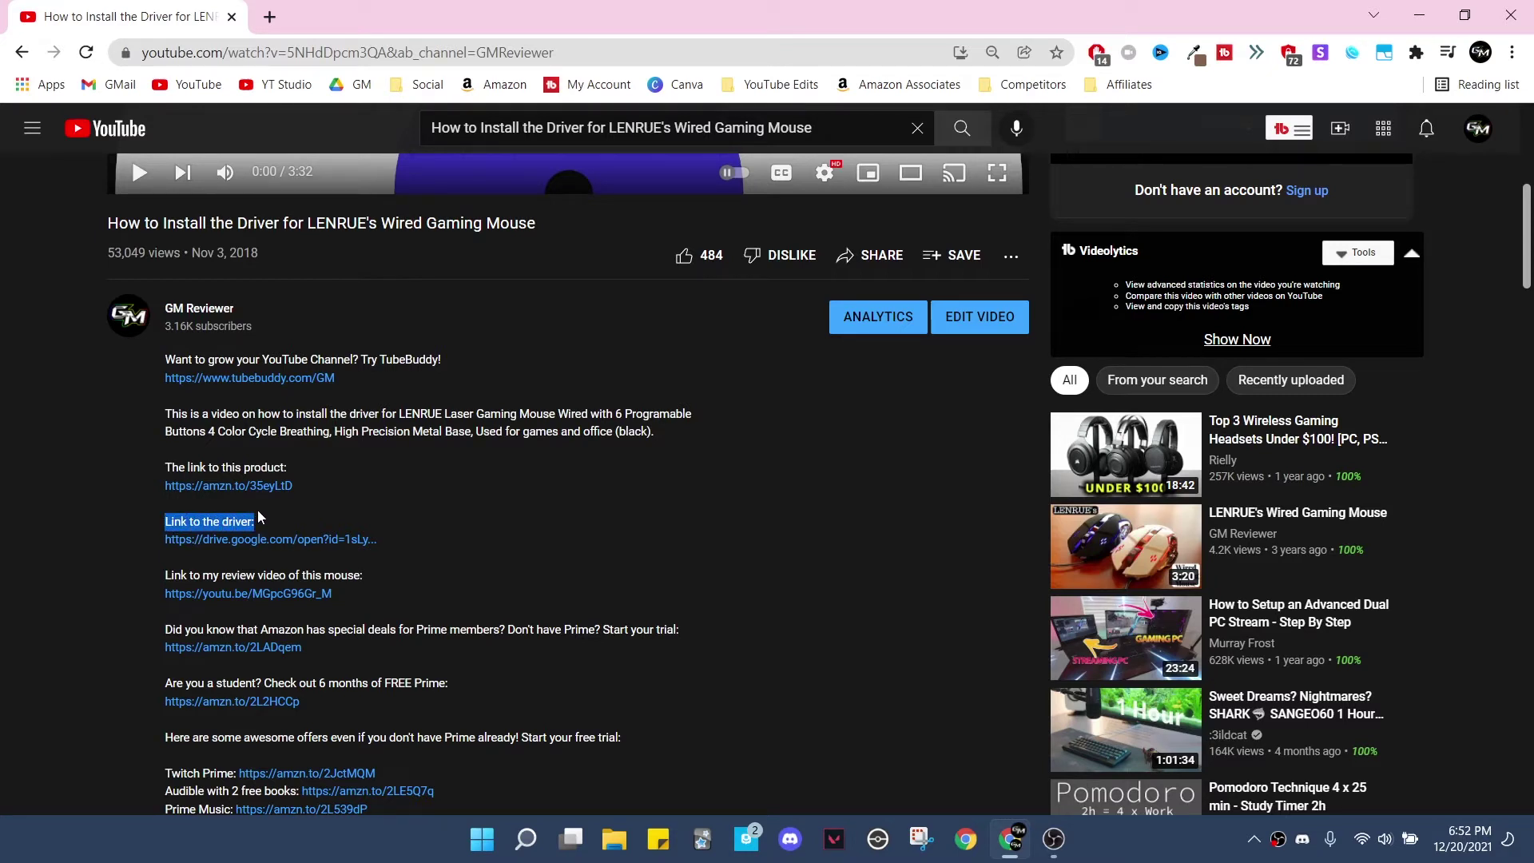
click(249, 521)
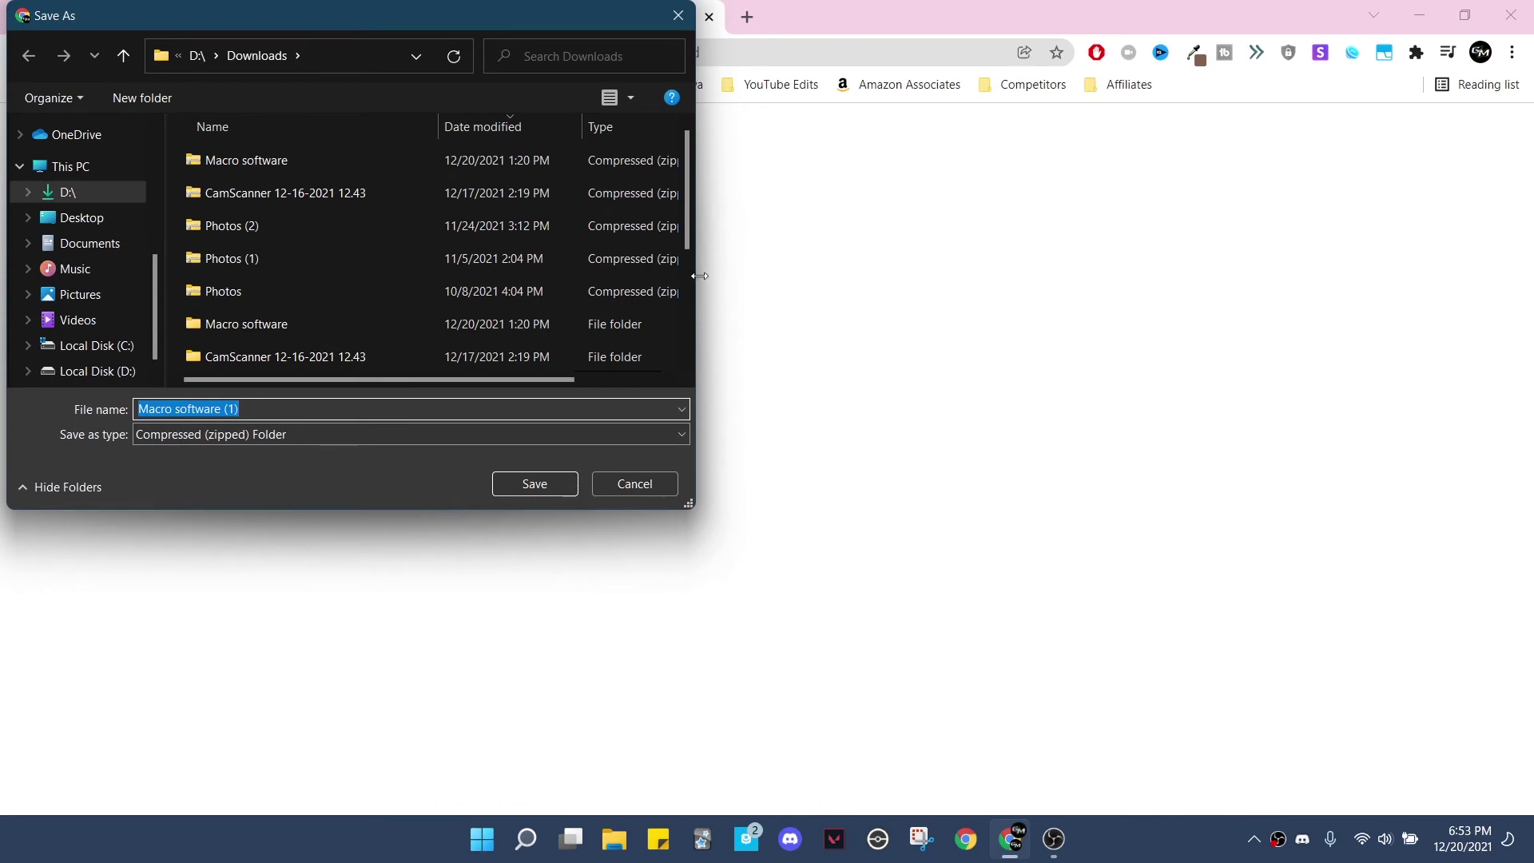
click(535, 484)
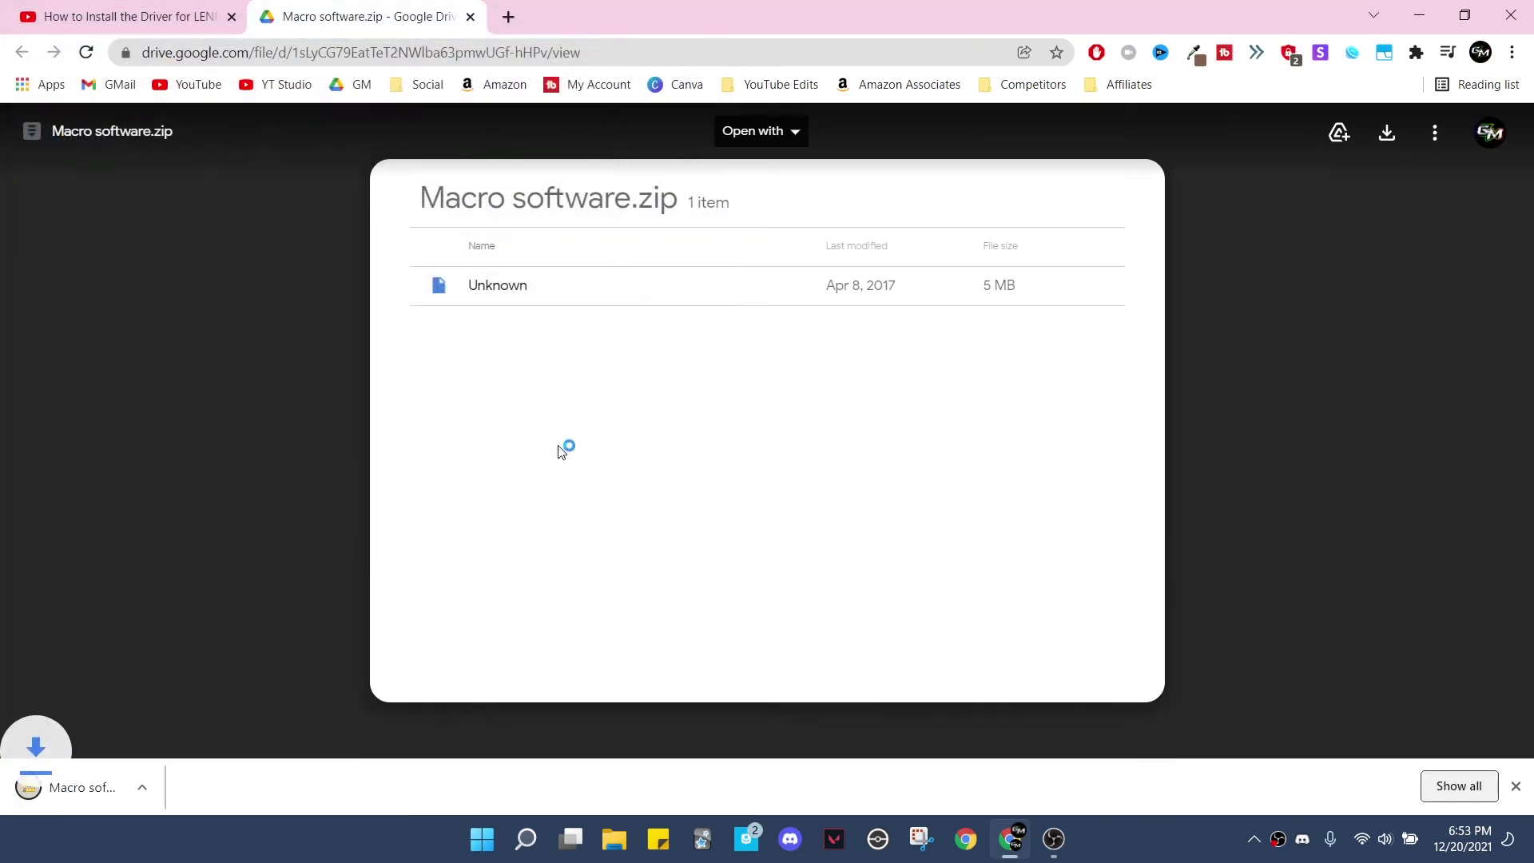
click(144, 788)
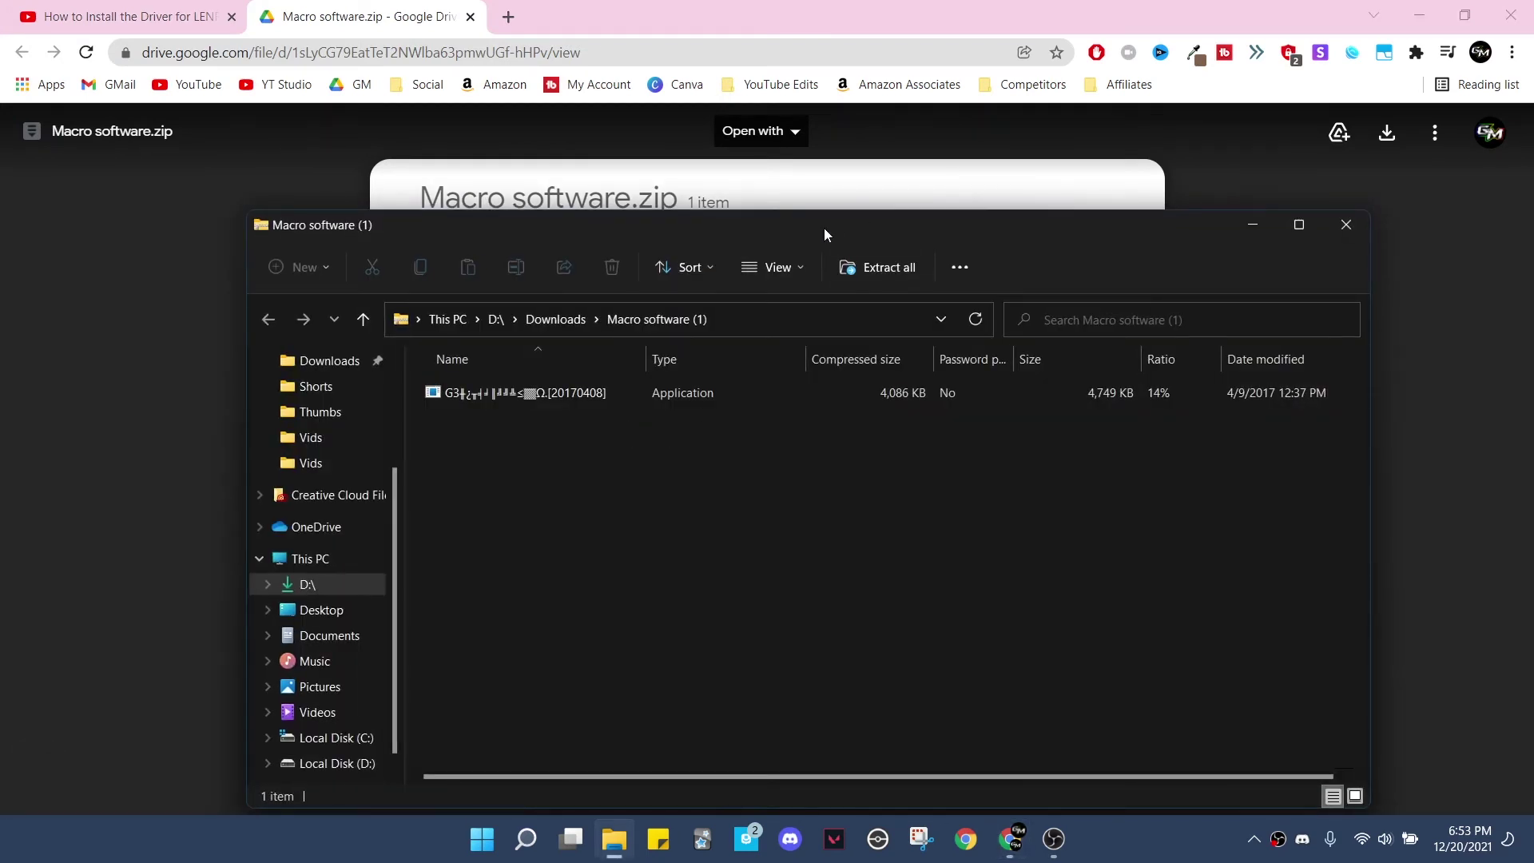
Step: Extract Macro software (1).zip into D:\Downloads and run the extracted installer
click(863, 274)
click(925, 620)
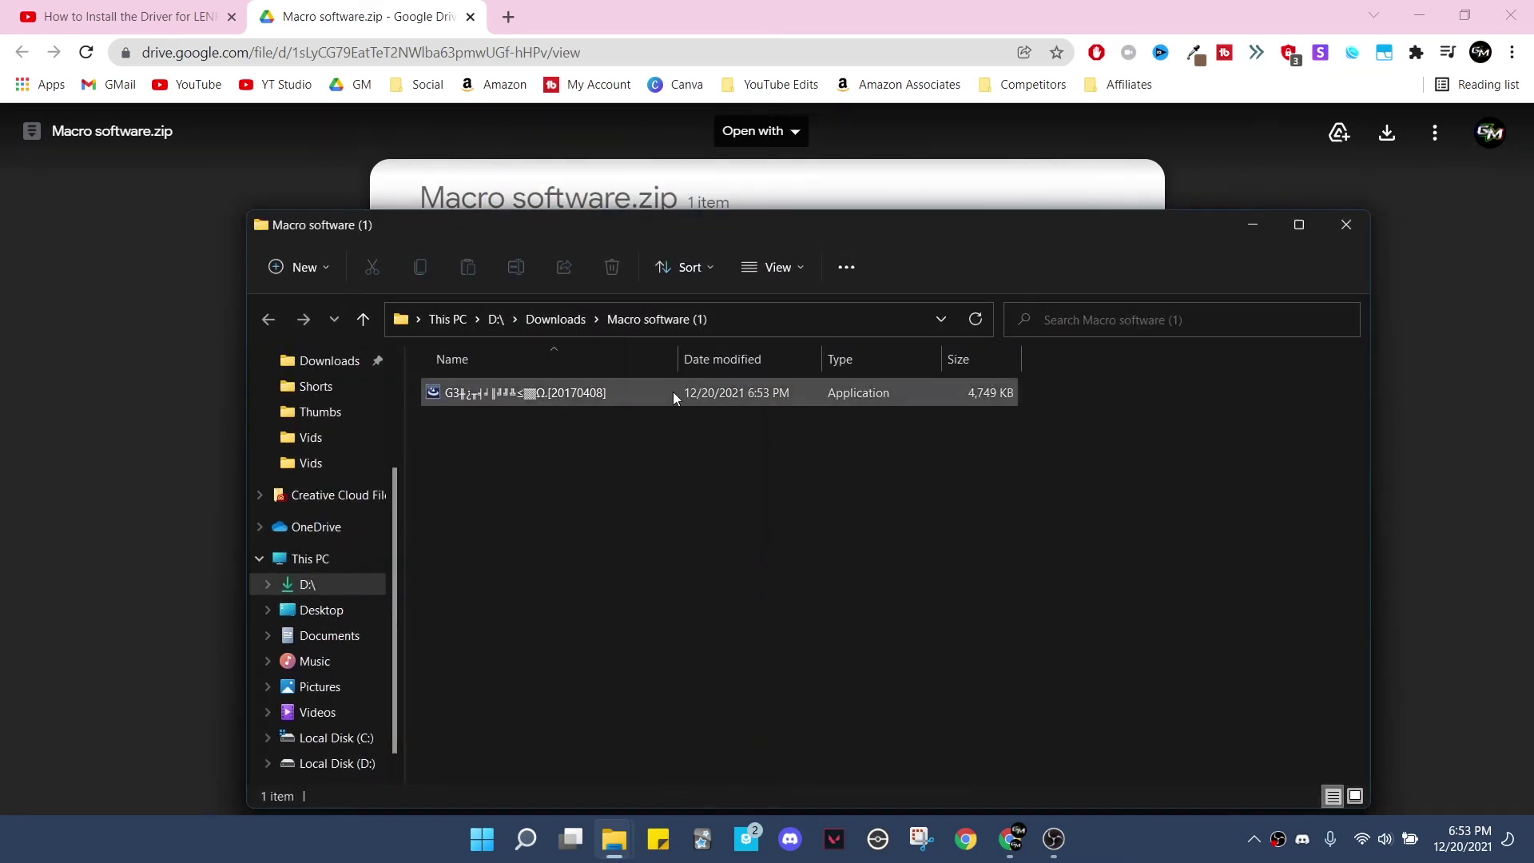
double_click(585, 393)
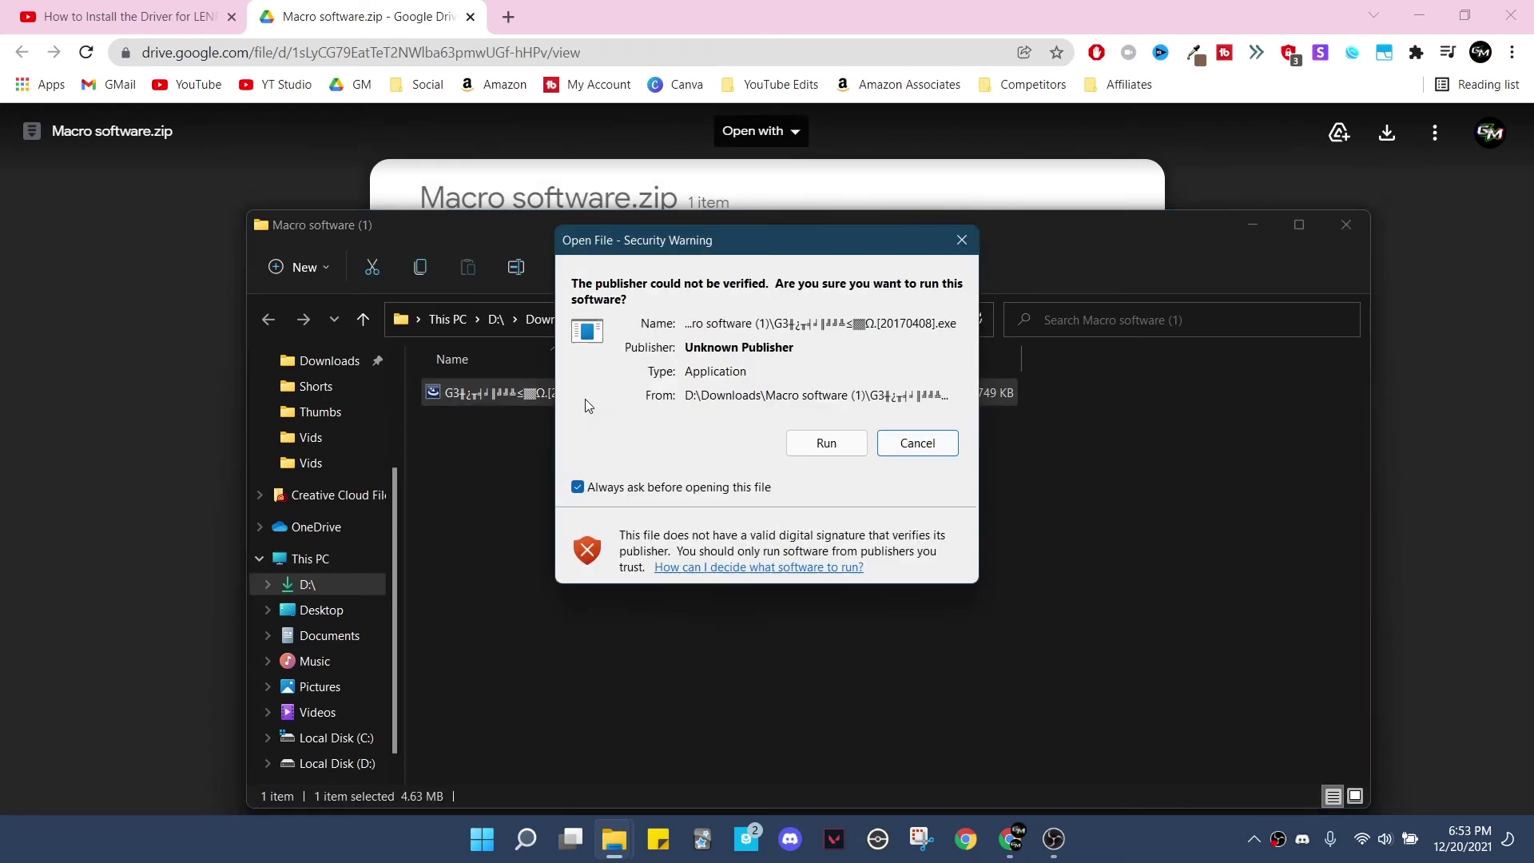
Step: Let the unverified installer run, closing File Explorer and minimizing Chrome
click(856, 446)
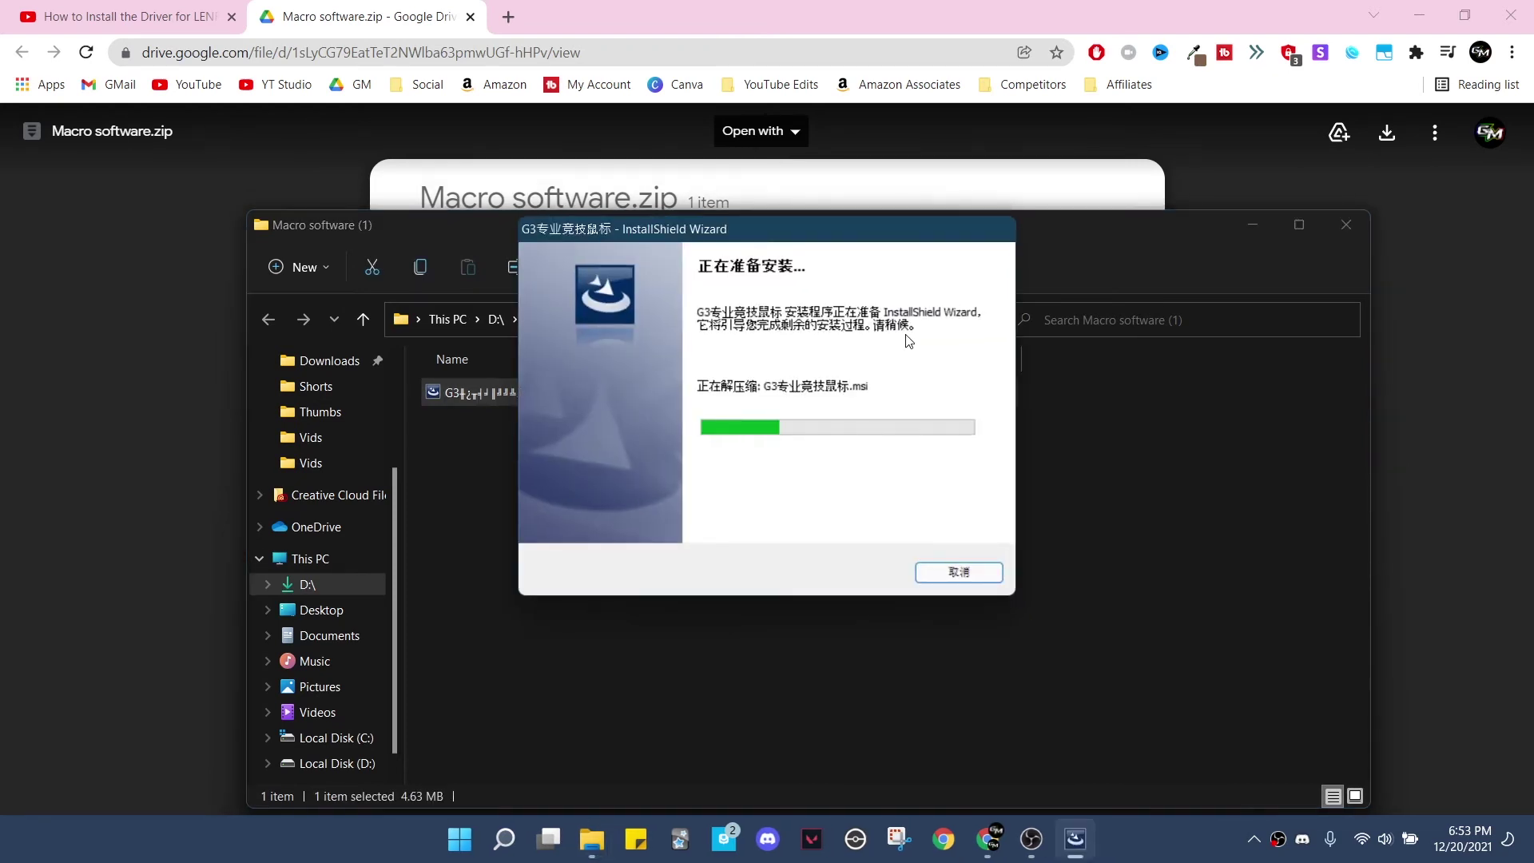
click(1251, 226)
click(1253, 225)
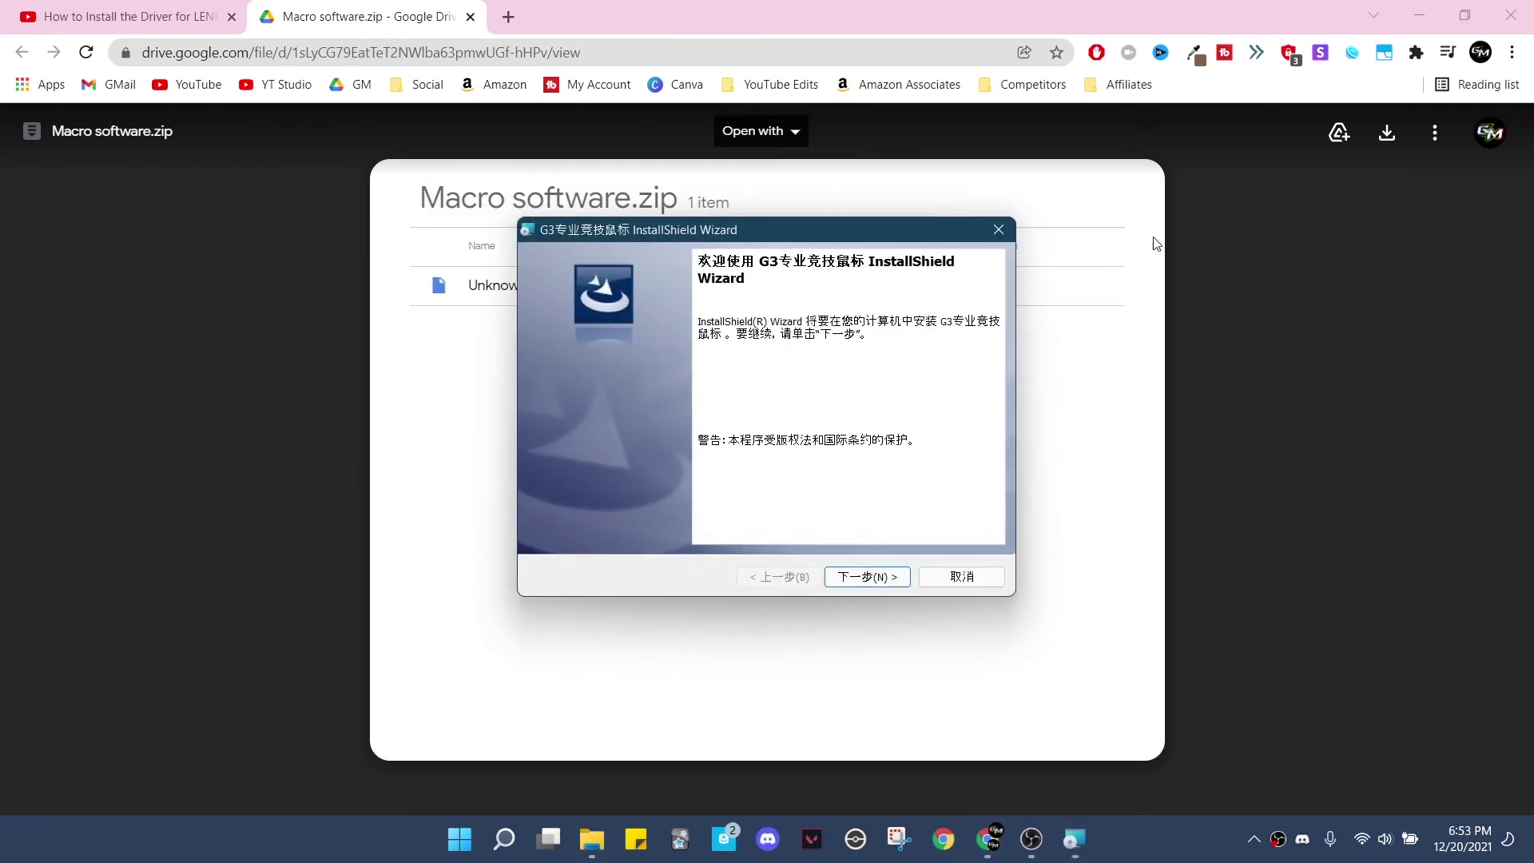
click(1420, 15)
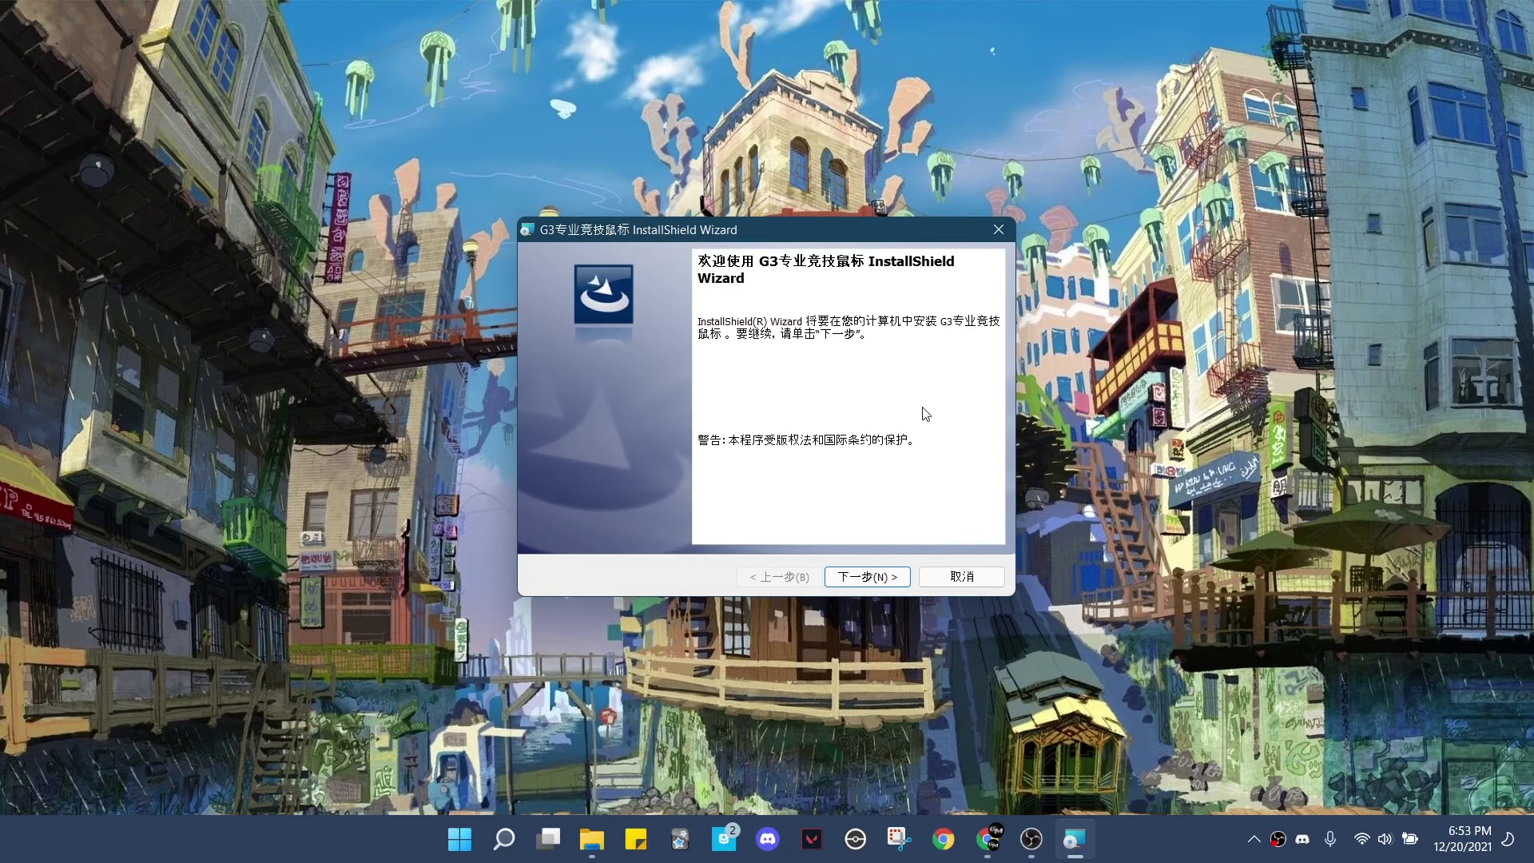
Step: Install the G3 mouse software into the default folder and finish the wizard
click(882, 579)
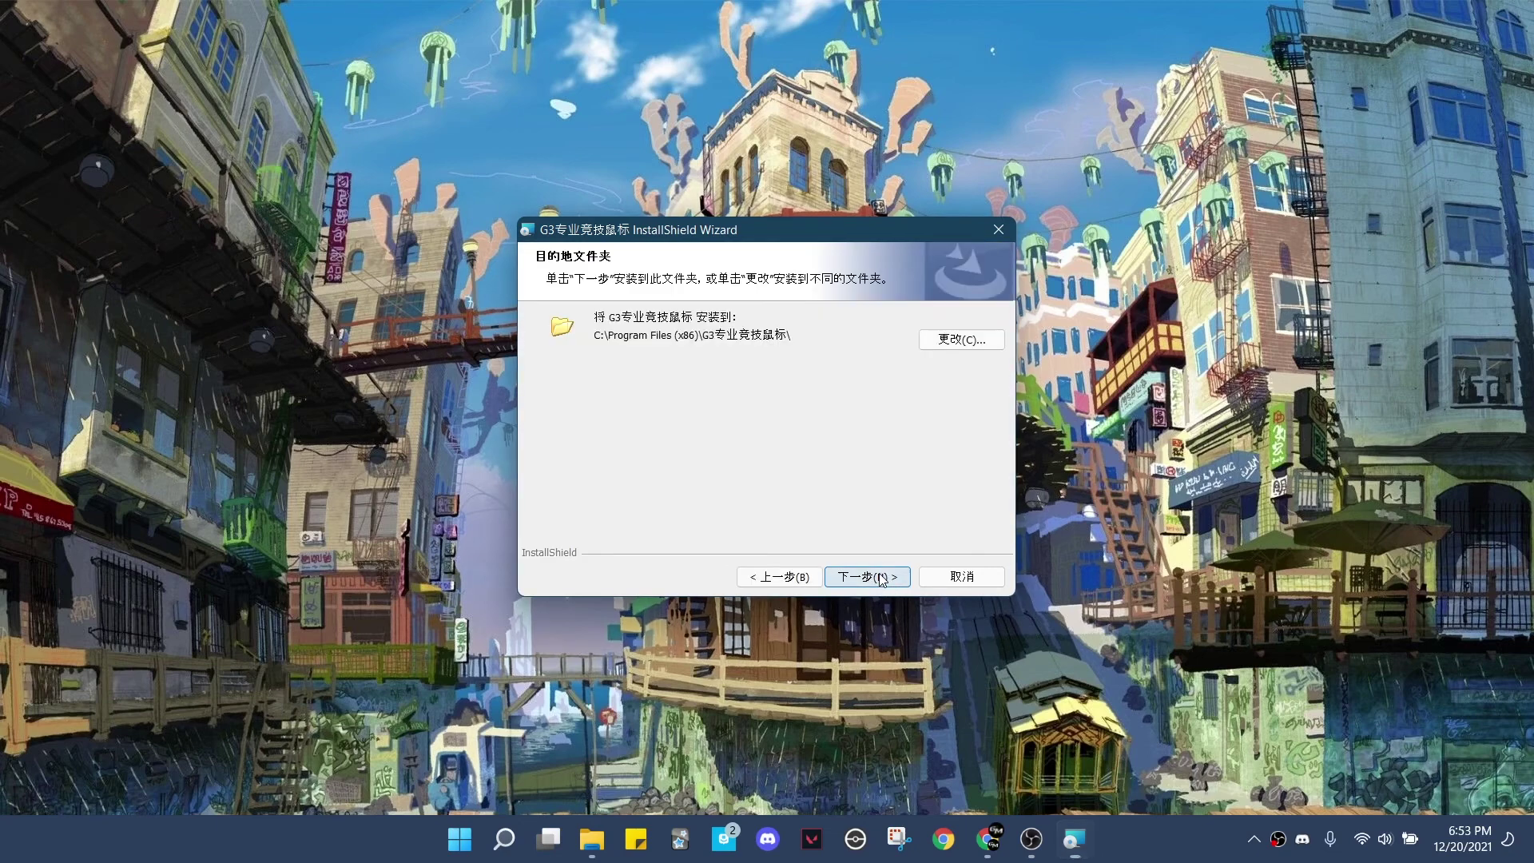
click(882, 579)
click(882, 577)
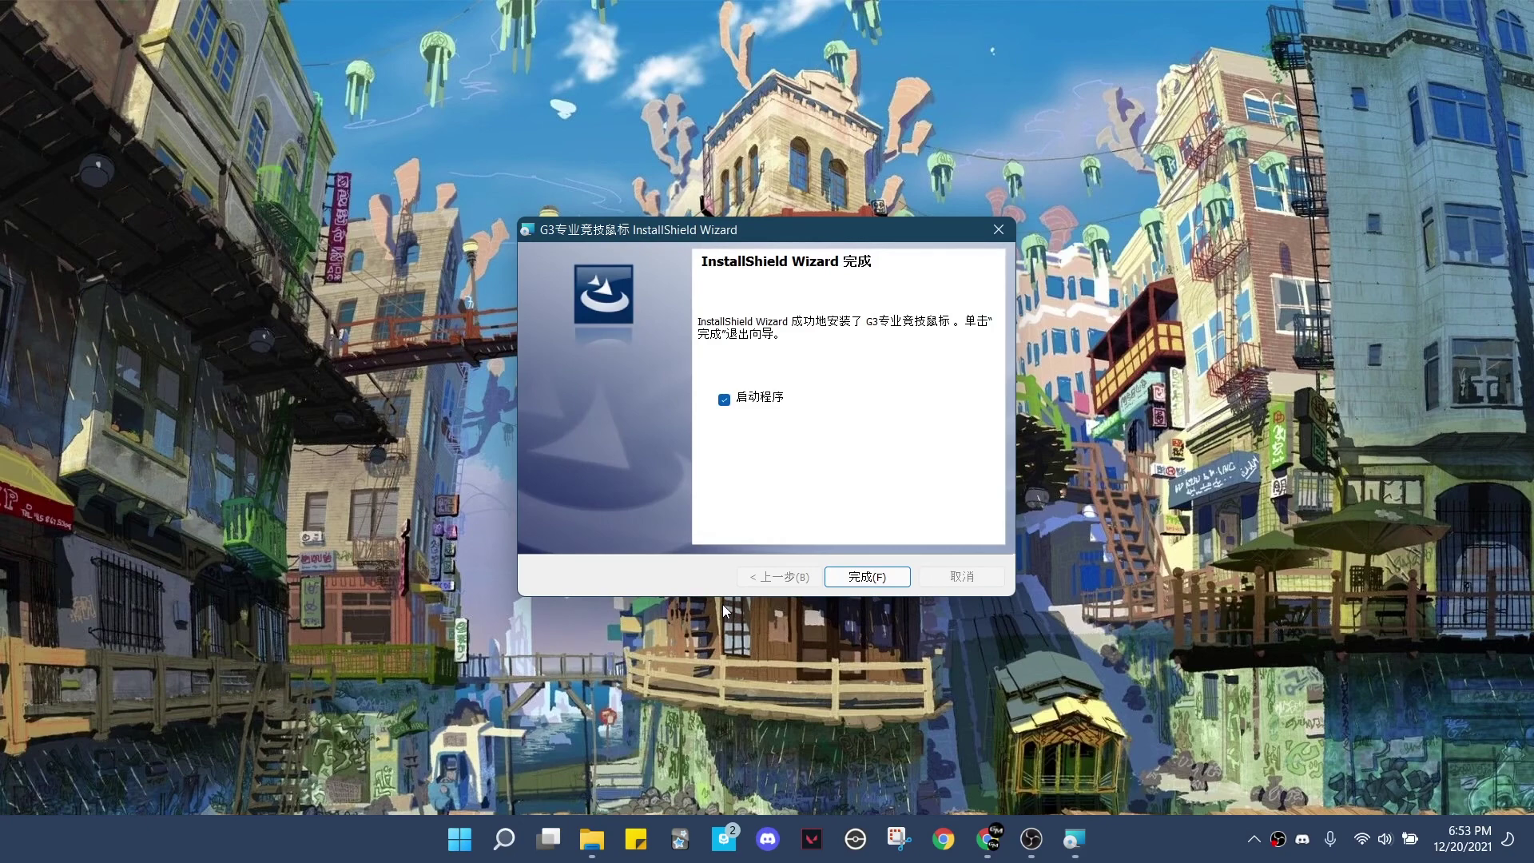
click(869, 577)
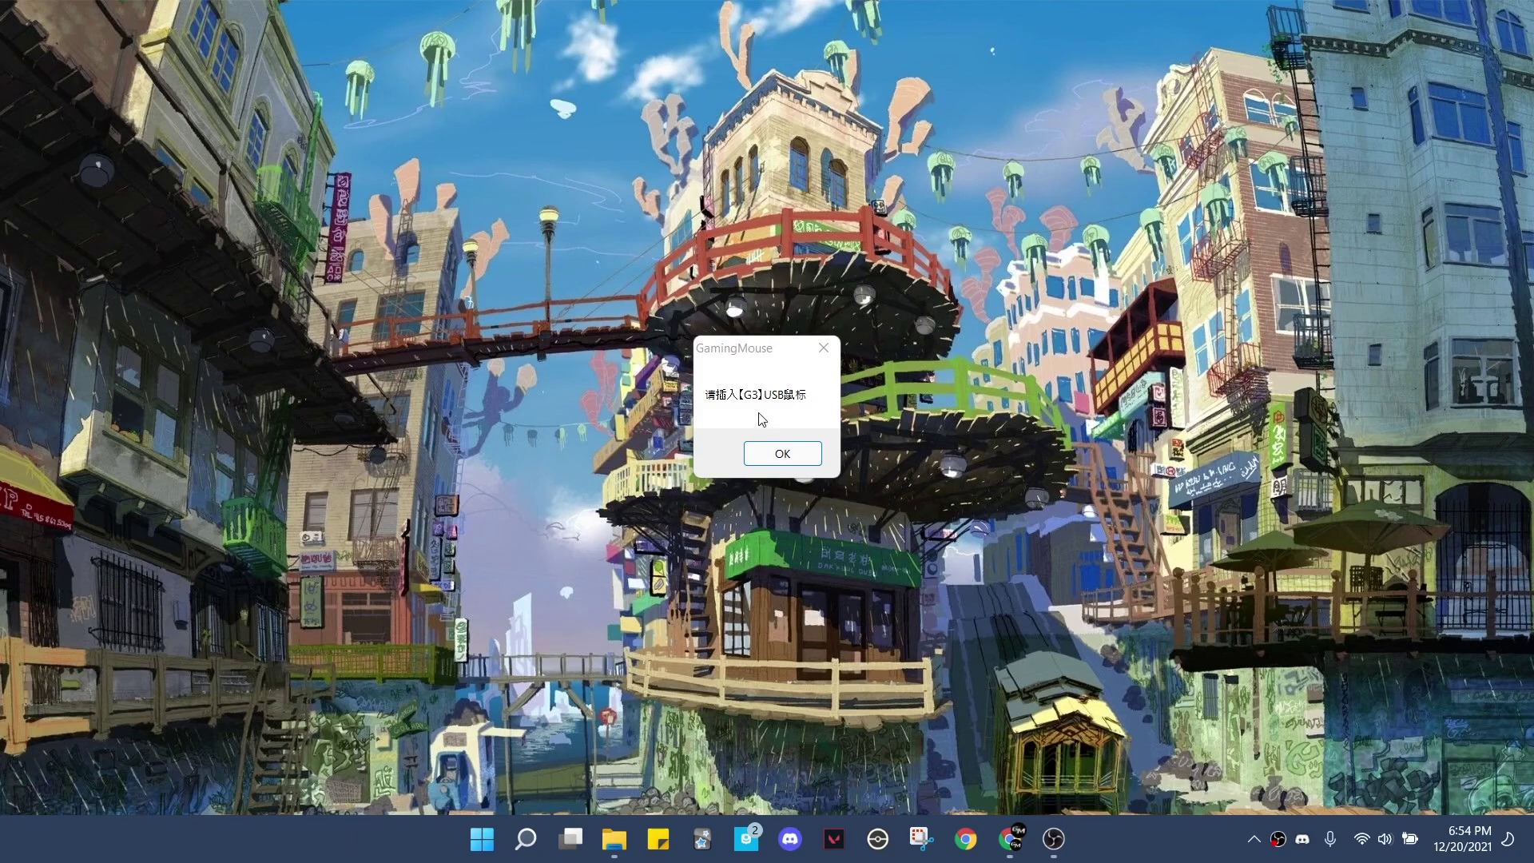
Step: Dismiss the GamingMouse prompt asking to plug in the G3 USB mouse
click(783, 454)
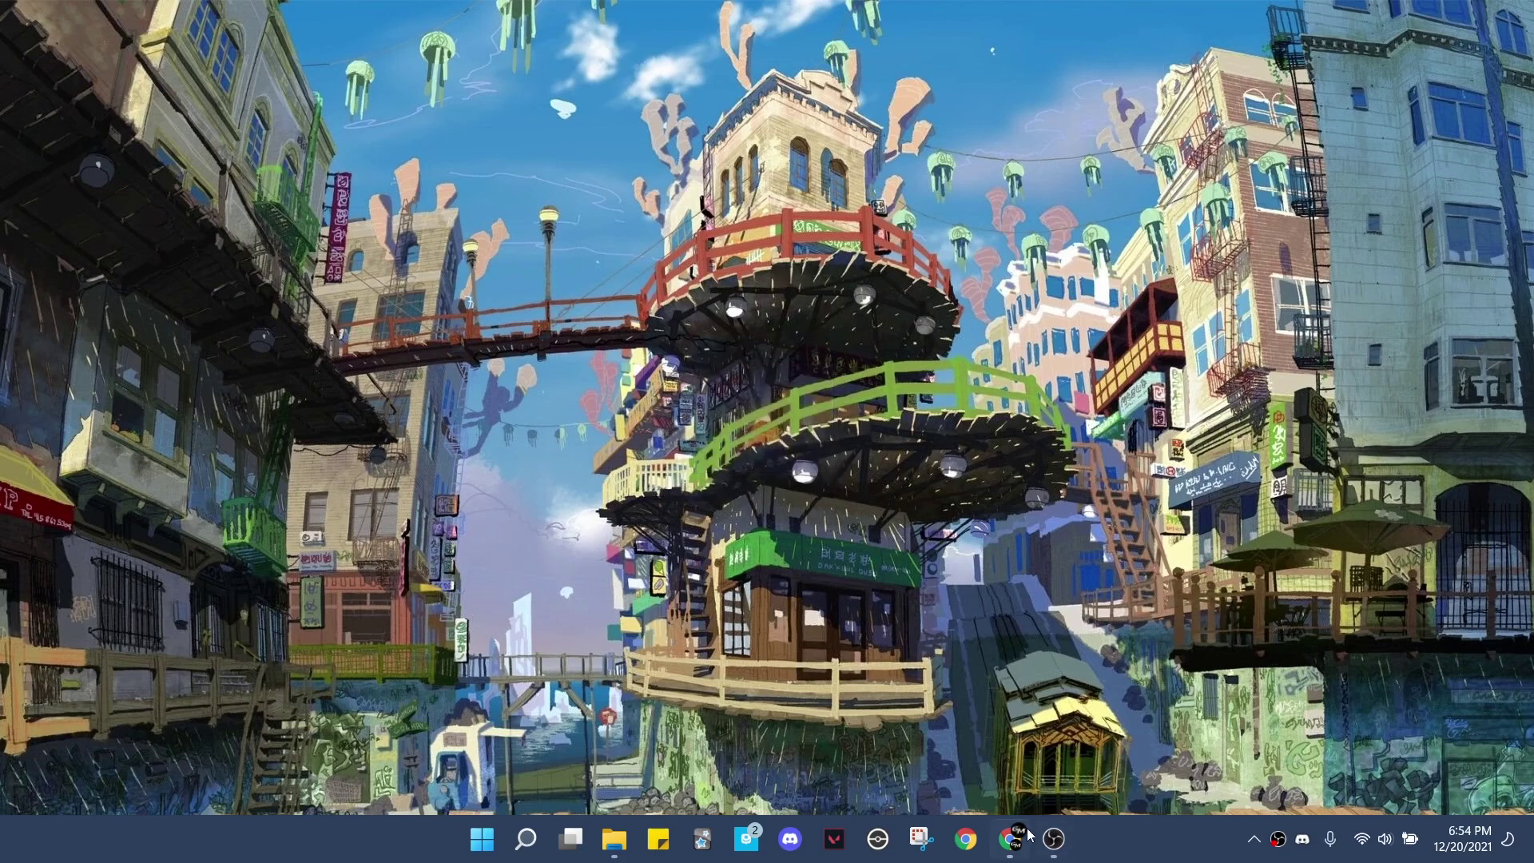
Step: Restore Chrome from the taskbar to show the Macro software.zip Drive page
click(1109, 750)
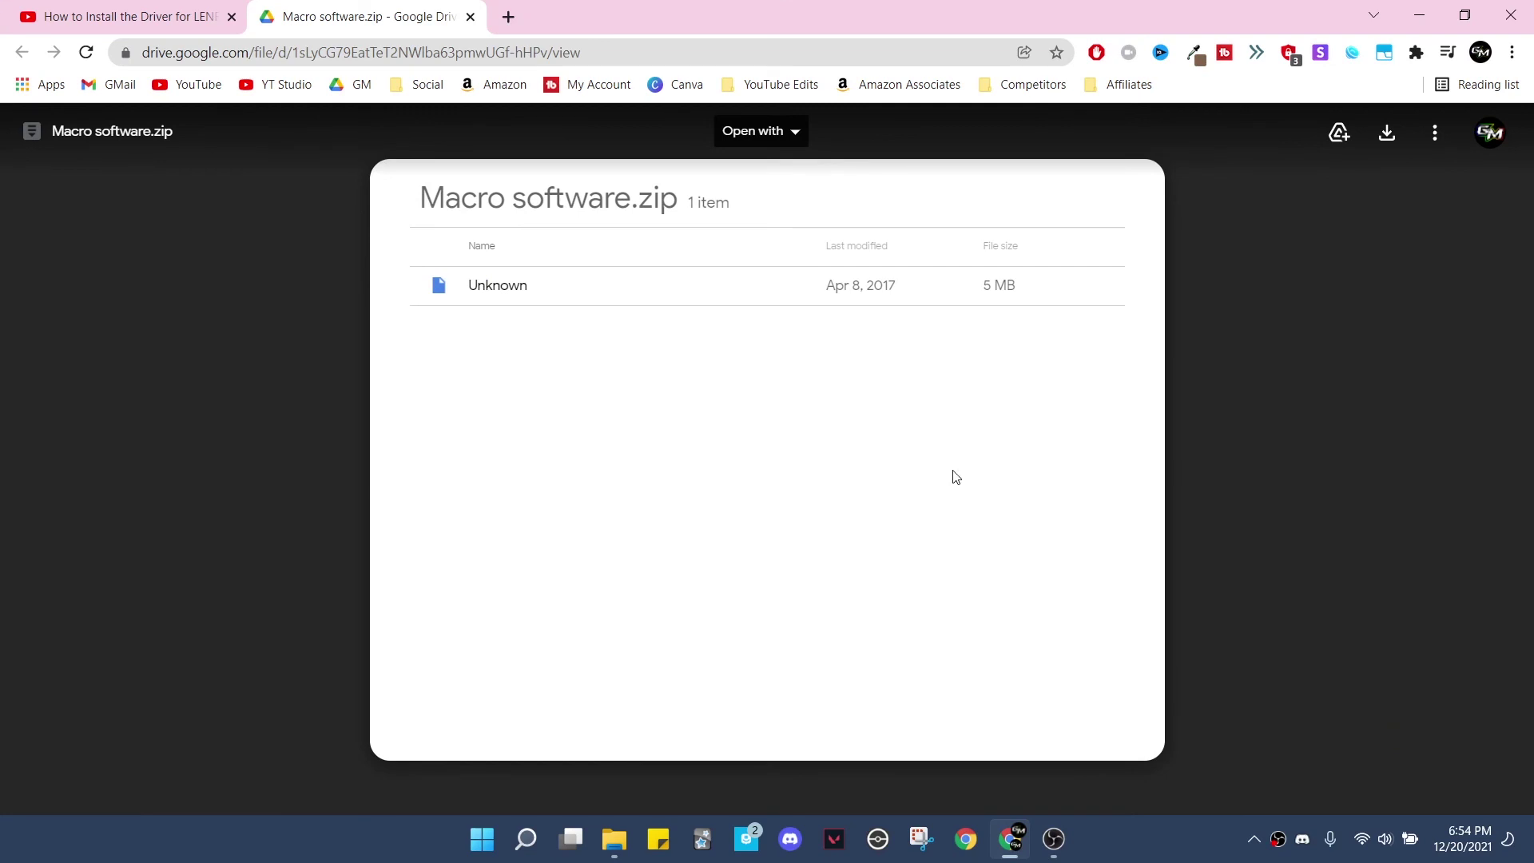